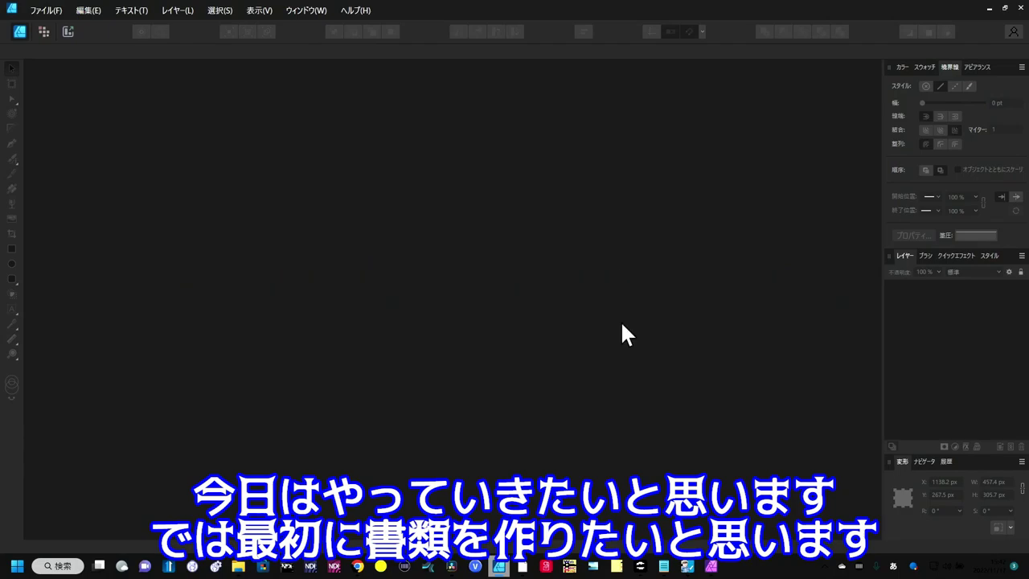
# - Create a new FHD 1080p (1920×1080 px) document with アートボードを作成 ticked
pyautogui.click(57, 10)
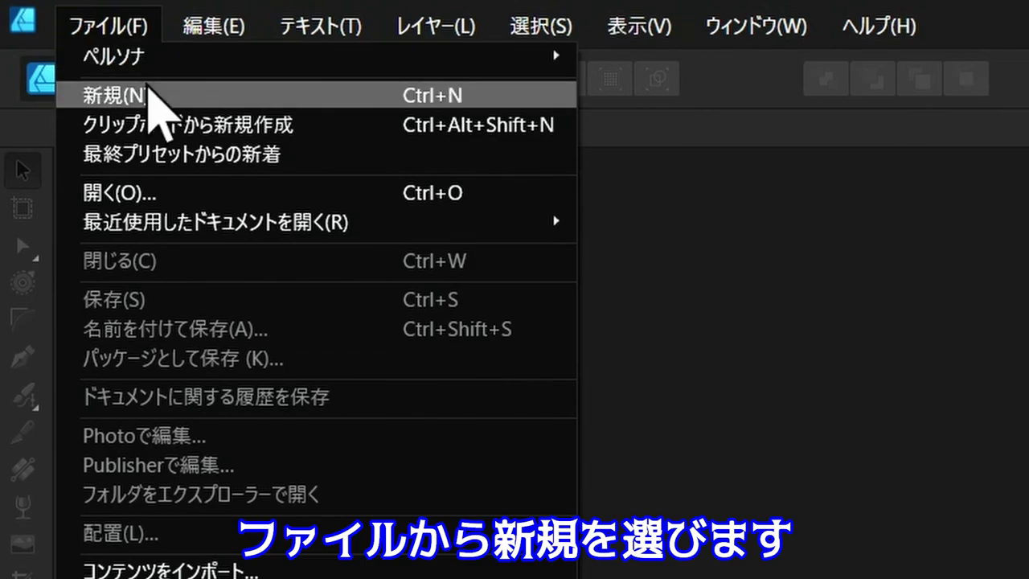
pyautogui.click(149, 95)
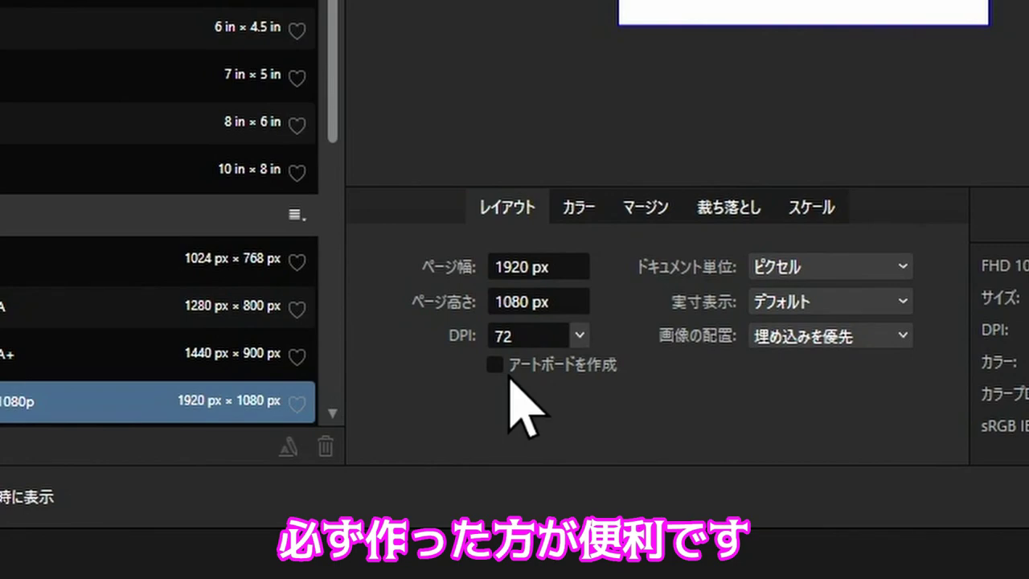
pyautogui.click(495, 365)
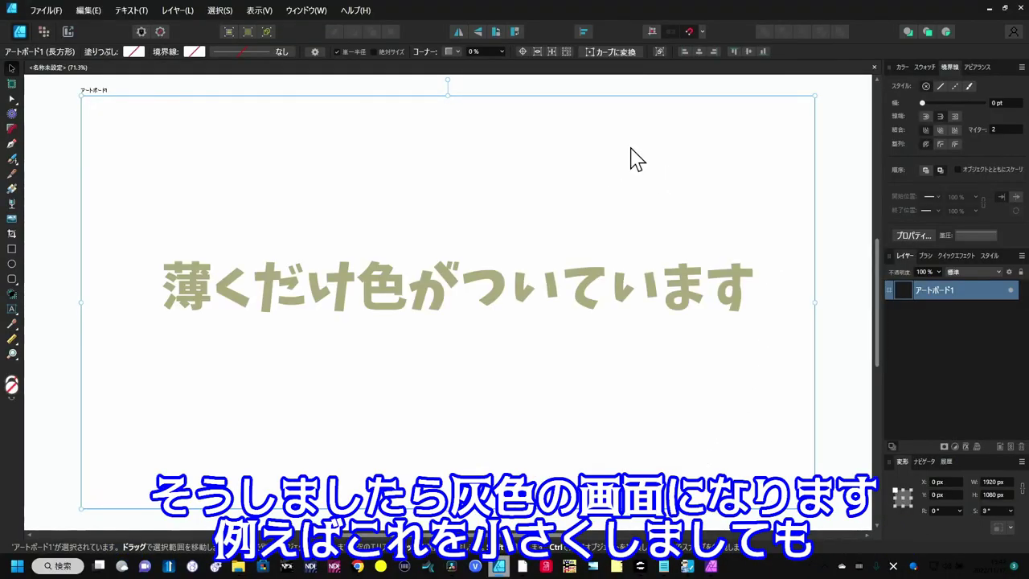
# - Zoom out so Artboard1 is surrounded by empty canvas
pyautogui.hotkey('ctrl', '-')
pyautogui.hotkey('ctrl', '-')
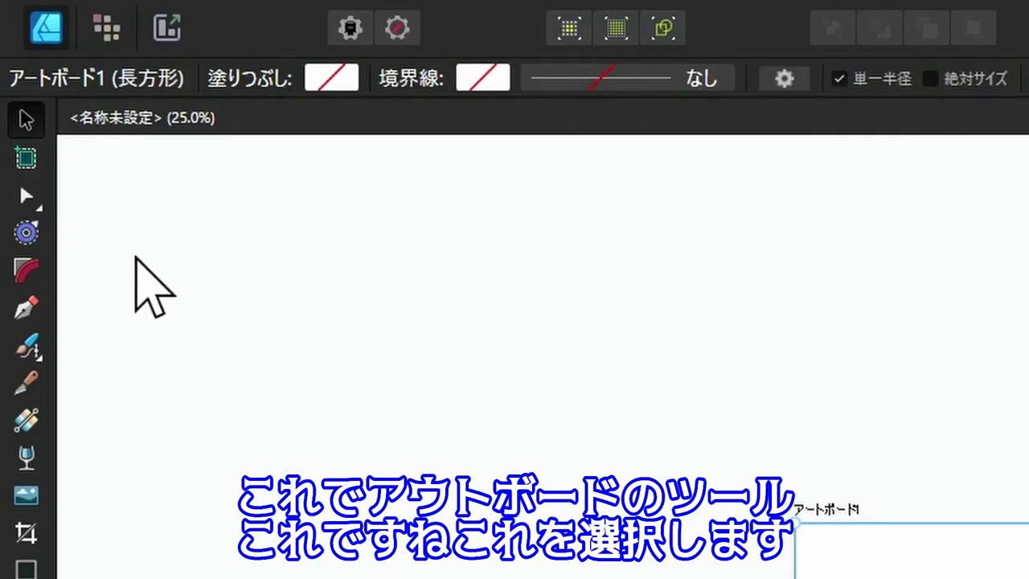
# - Insert a second document-sized artboard and draw a small artboard at the top left
pyautogui.click(11, 82)
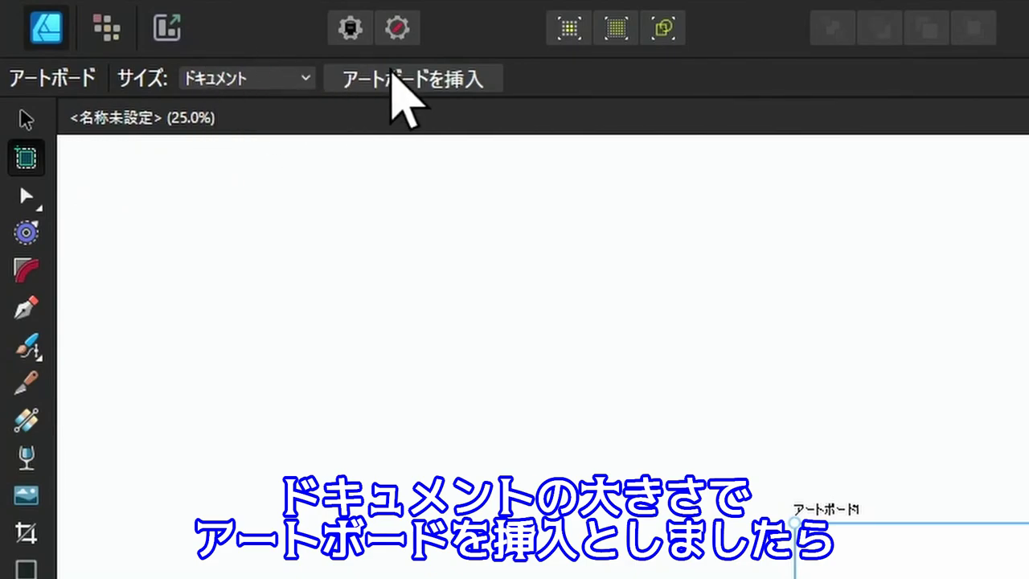
pyautogui.click(393, 77)
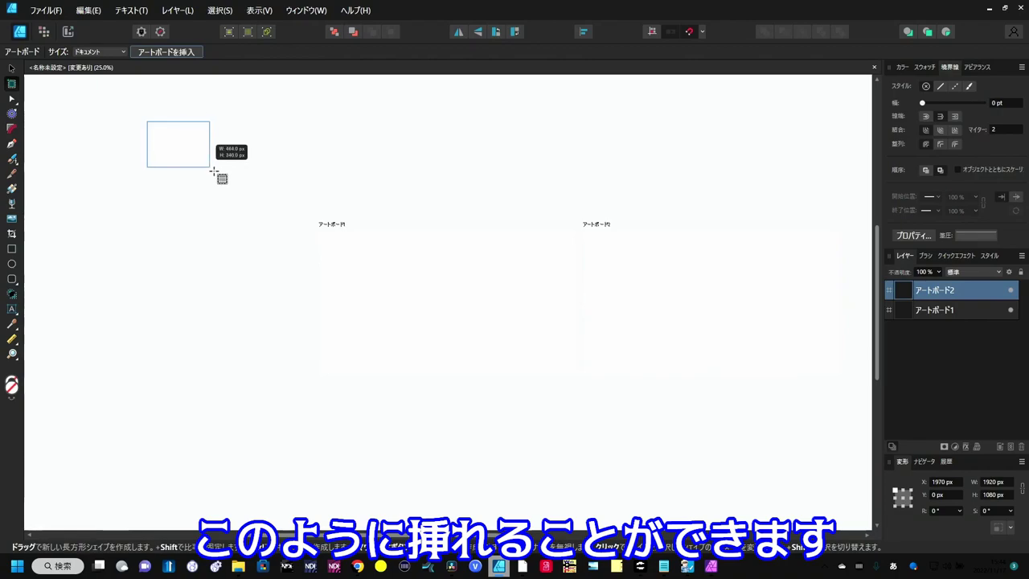
pyautogui.moveTo(147, 121); pyautogui.dragTo(266, 219)
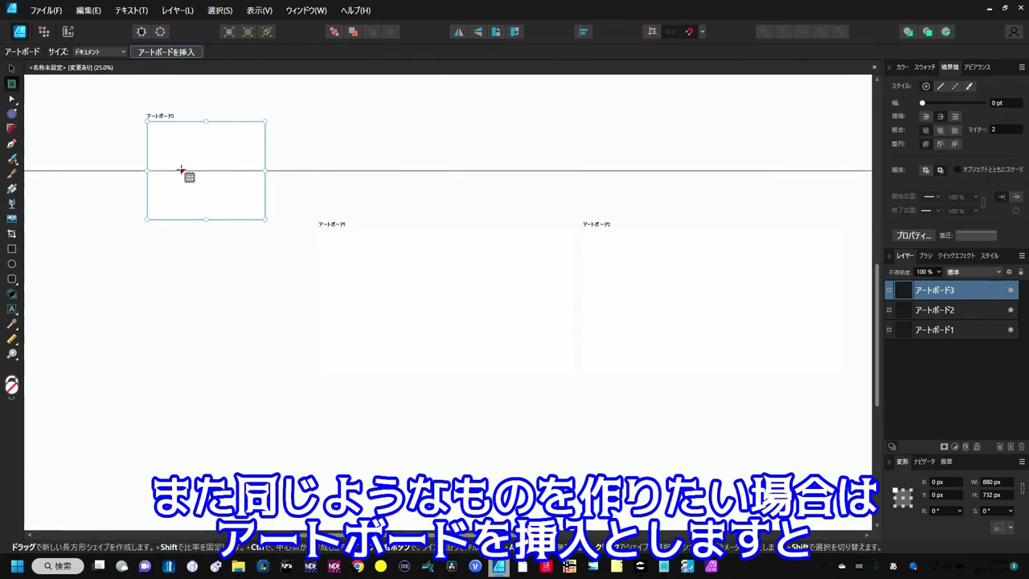
# - Insert a fourth artboard and move it beside the small one
pyautogui.click(166, 52)
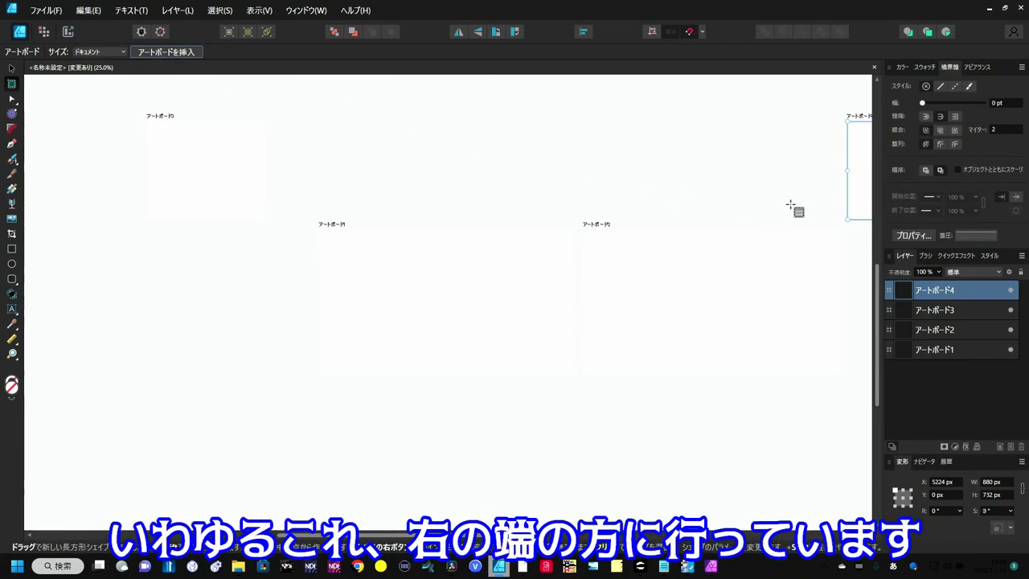
pyautogui.click(12, 68)
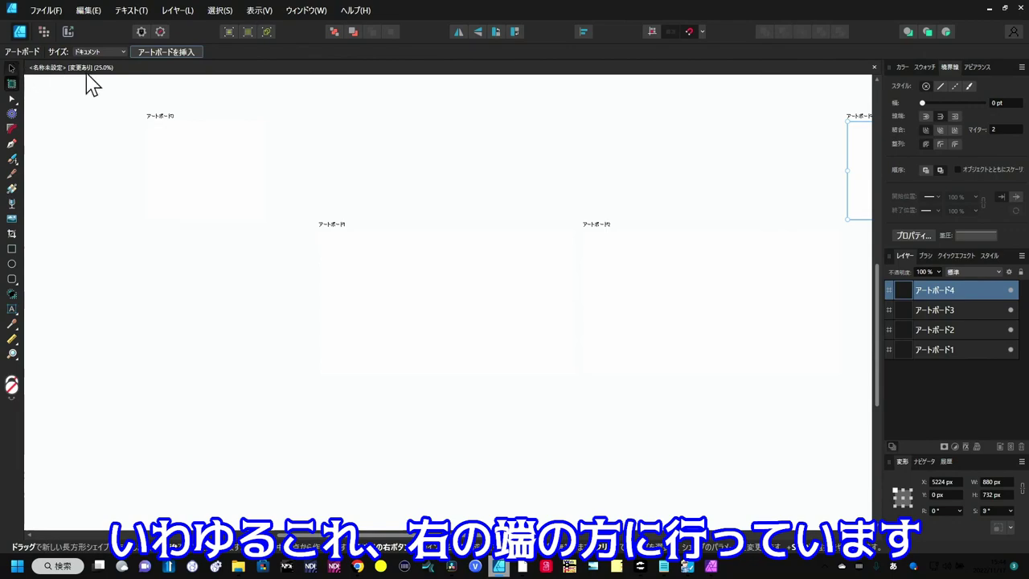
pyautogui.moveTo(825, 156)
pyautogui.mouseDown()
pyautogui.moveTo(391, 144)
pyautogui.moveTo(288, 156)
pyautogui.mouseUp()
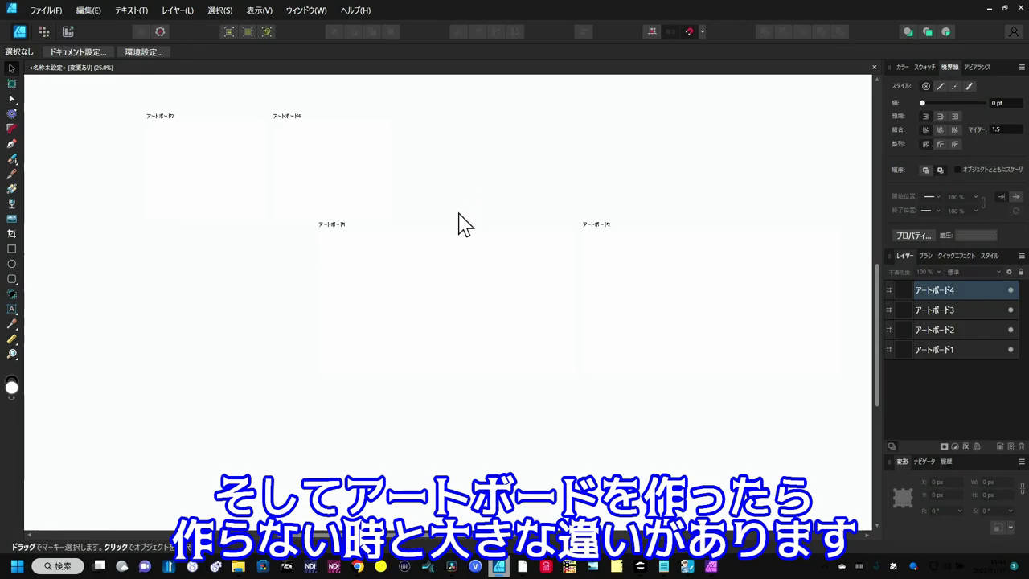
# - Add artistic text reading 'ああああ' on Artboard1
pyautogui.click(416, 303)
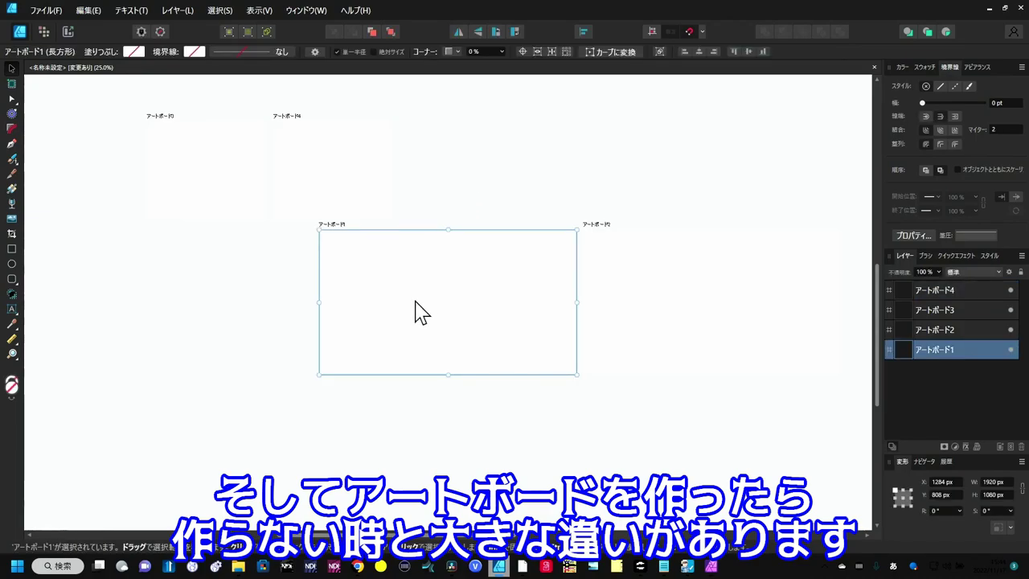
pyautogui.press('t')
pyautogui.moveTo(351, 243); pyautogui.dragTo(351, 298)
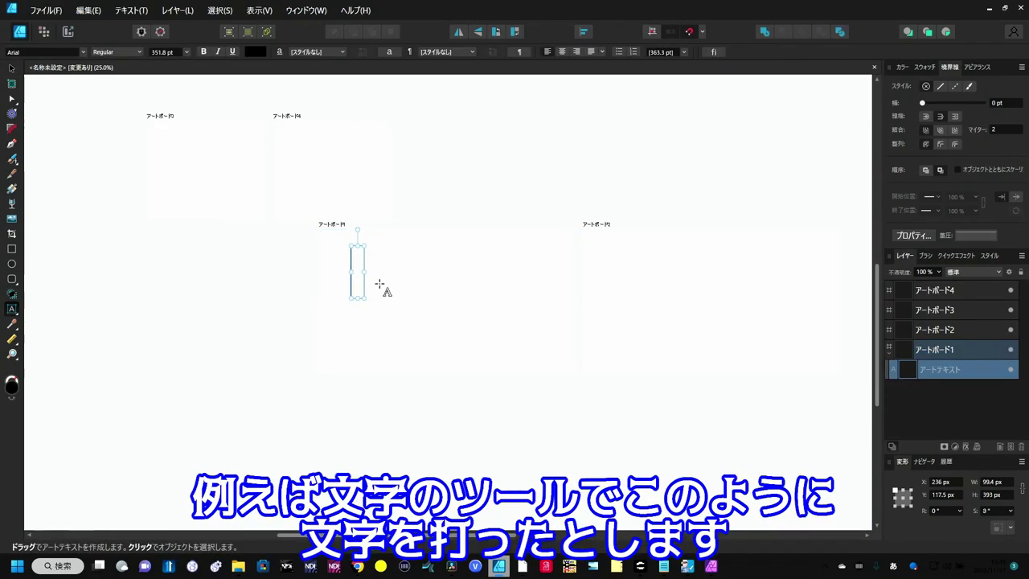
pyautogui.write('あ')
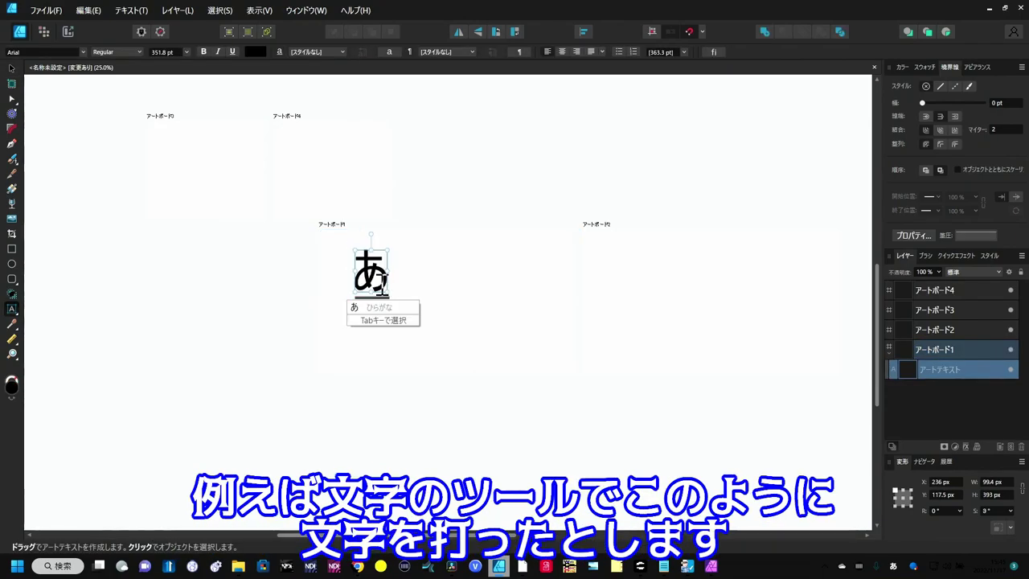
pyautogui.write('あああ')
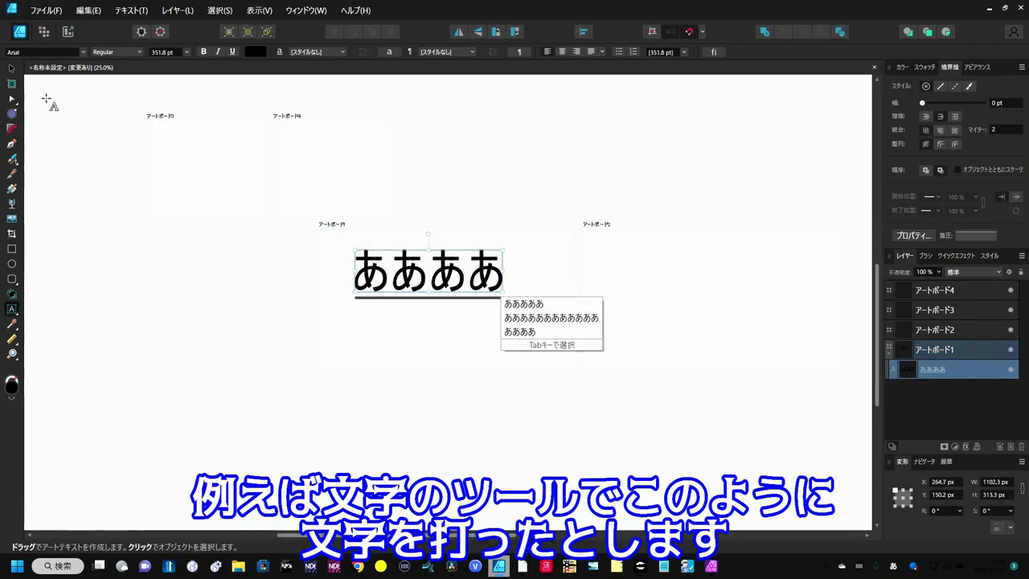
pyautogui.press('Return')
pyautogui.press('Escape')
pyautogui.press('Escape')
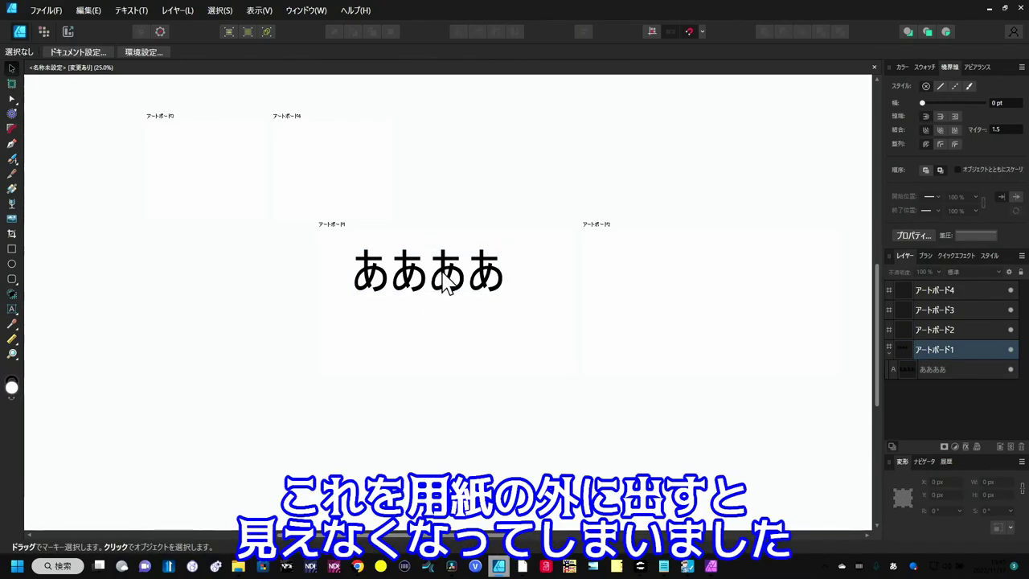
# - Position the ああああ text fully inside Artboard1 and shrink it to 275.3 pt
pyautogui.moveTo(448, 283); pyautogui.dragTo(274, 279)
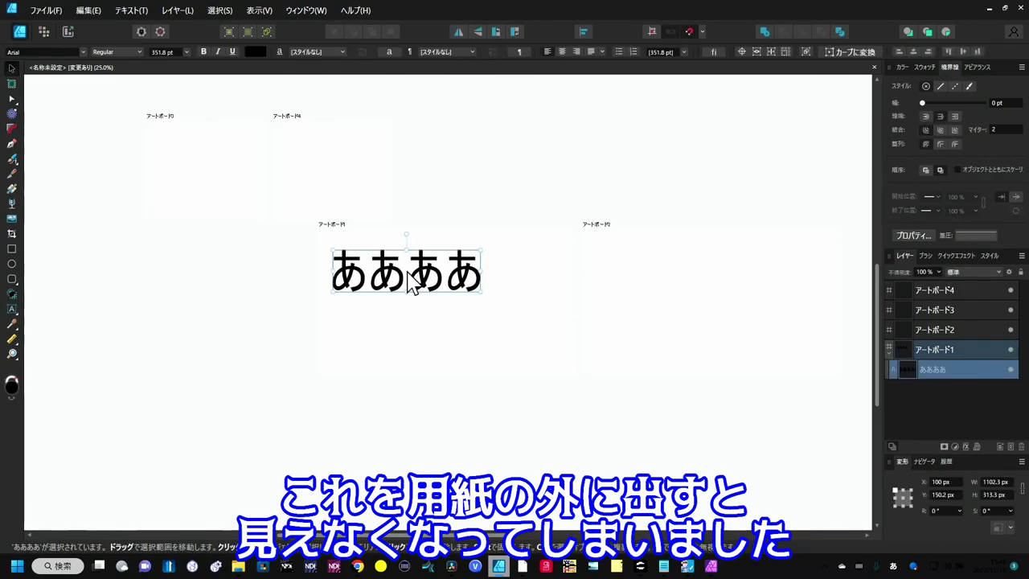
pyautogui.moveTo(231, 285); pyautogui.dragTo(241, 288)
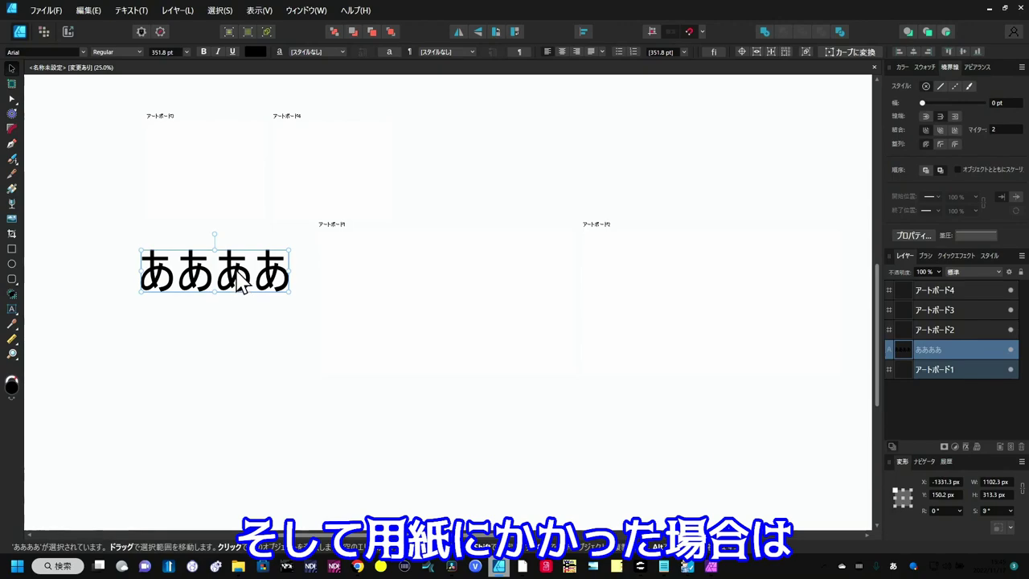
pyautogui.moveTo(238, 271); pyautogui.dragTo(327, 291)
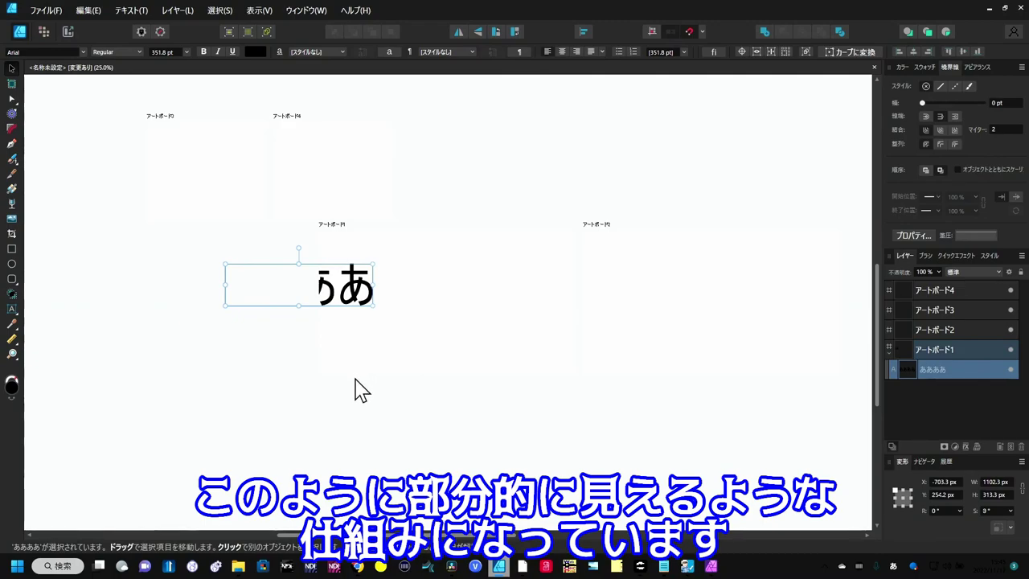
pyautogui.moveTo(293, 309); pyautogui.dragTo(406, 309)
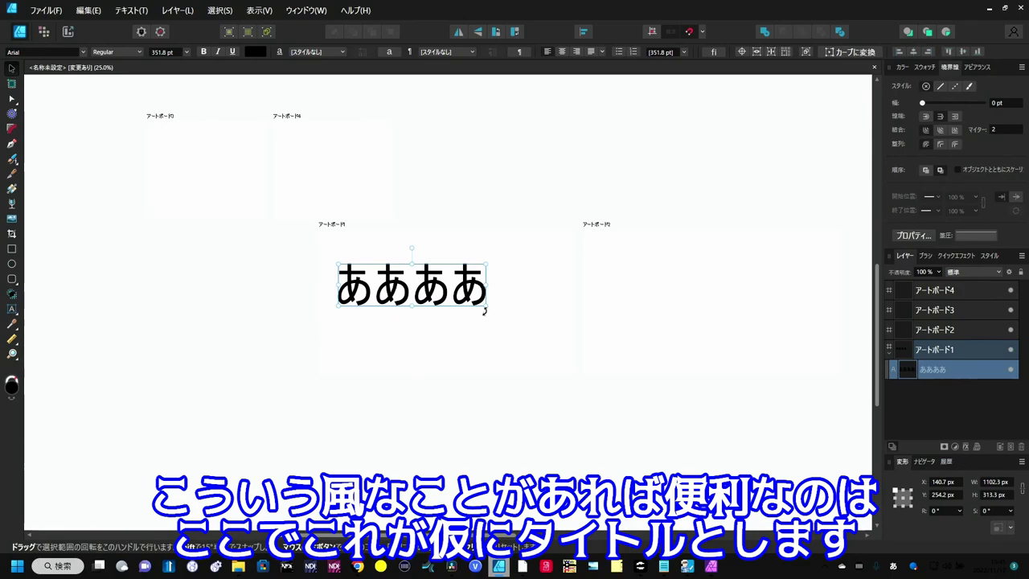
pyautogui.moveTo(485, 305); pyautogui.dragTo(412, 278)
# - Replace the ああああ text with 'タイトル'
pyautogui.doubleClick(412, 277)
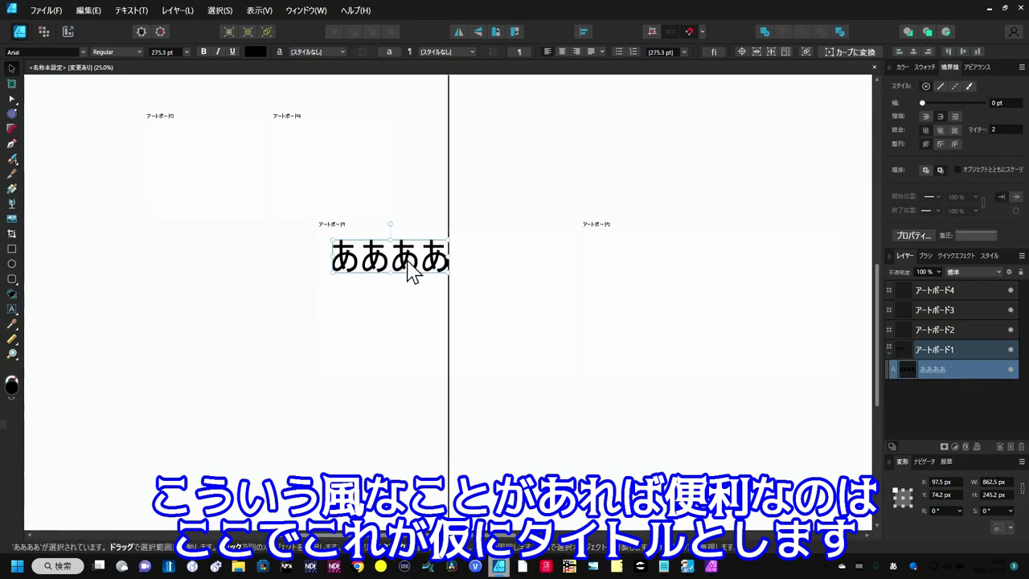
pyautogui.hotkey('ctrl', 'a')
pyautogui.write('tai')
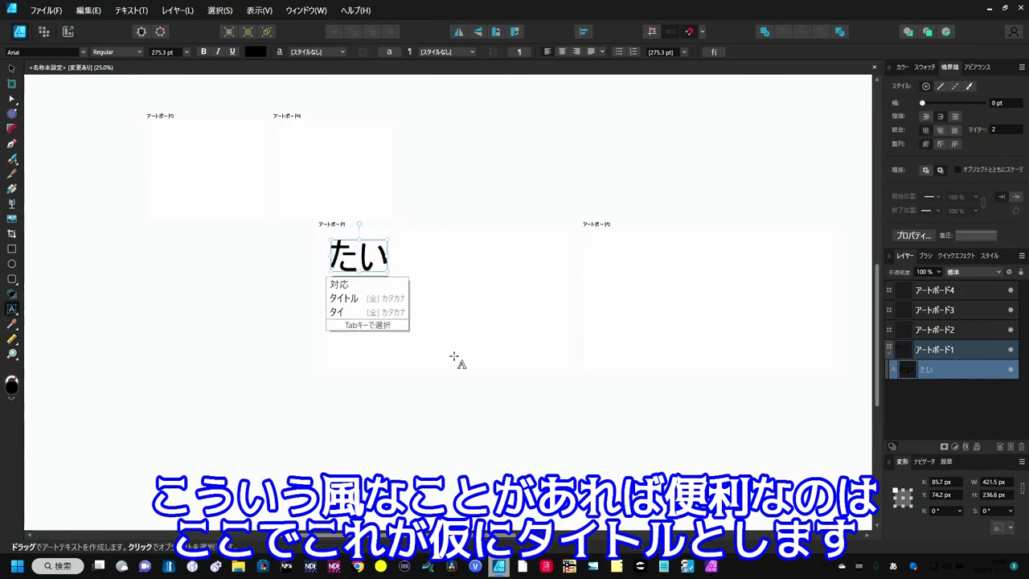
pyautogui.write('toru')
pyautogui.press('space')
pyautogui.press('Return')
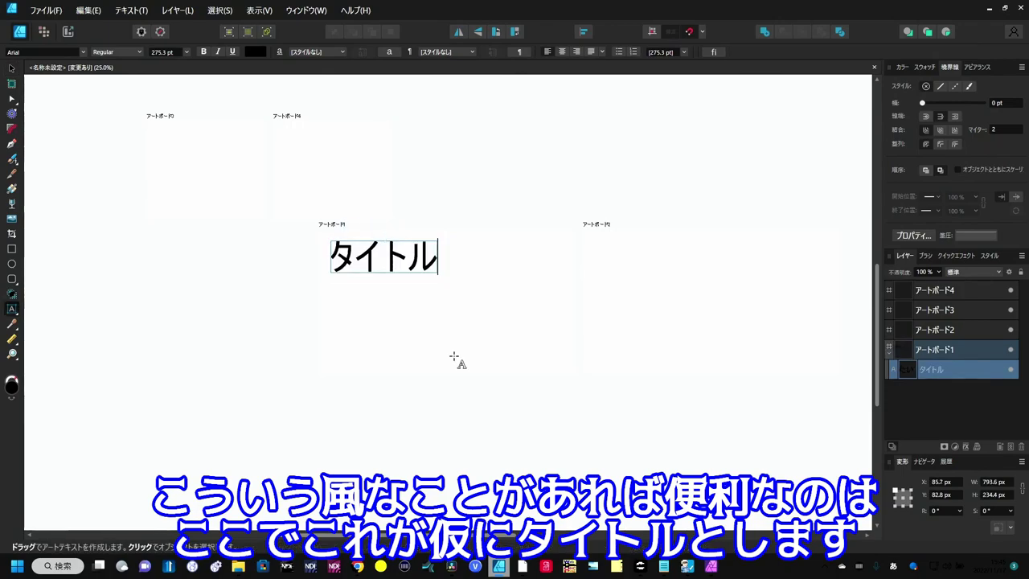
# - Copy タイトル onto Artboard2's bottom-right corner and shrink it to 164.3 pt
pyautogui.click(12, 68)
pyautogui.click(354, 305)
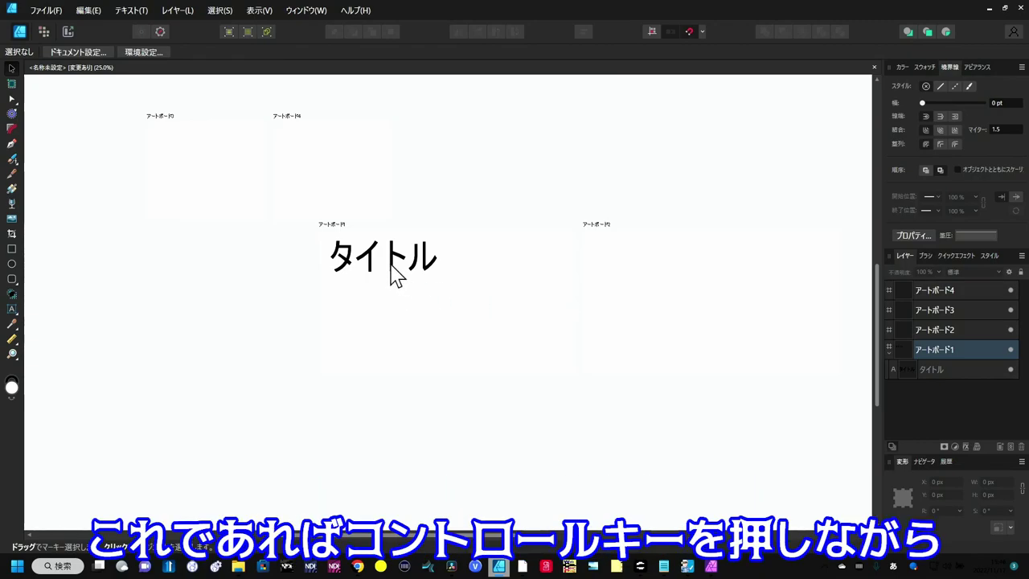
pyautogui.moveTo(394, 274)
pyautogui.mouseDown()
pyautogui.moveTo(784, 370)
pyautogui.moveTo(793, 363)
pyautogui.moveTo(784, 369)
pyautogui.mouseUp()
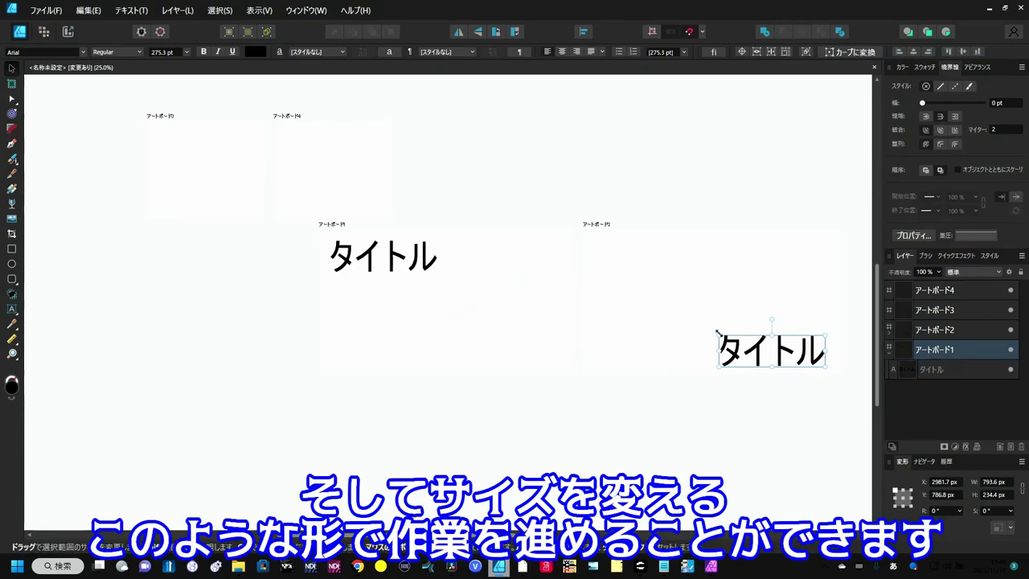
pyautogui.moveTo(717, 331); pyautogui.dragTo(761, 346)
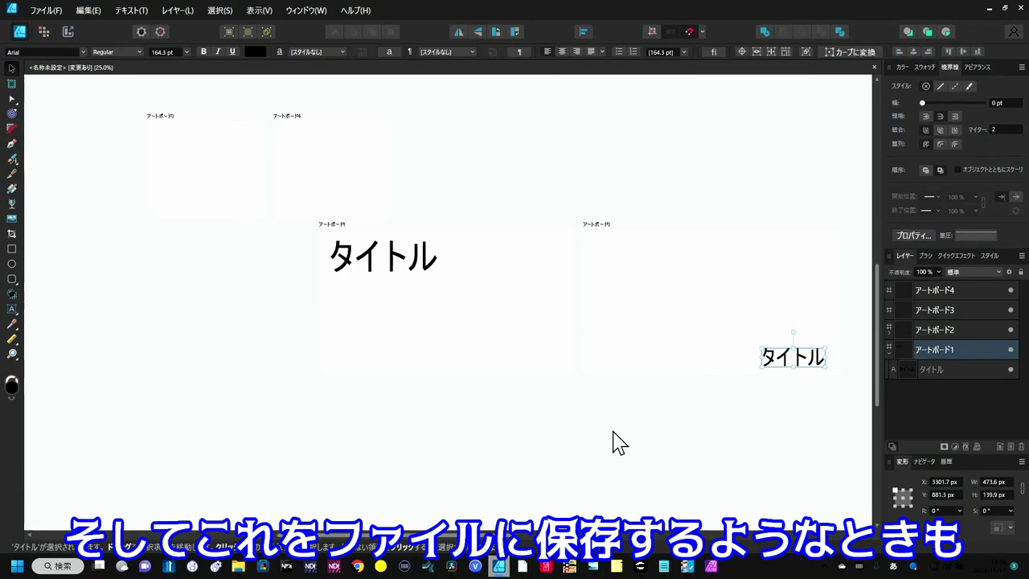
pyautogui.click(447, 326)
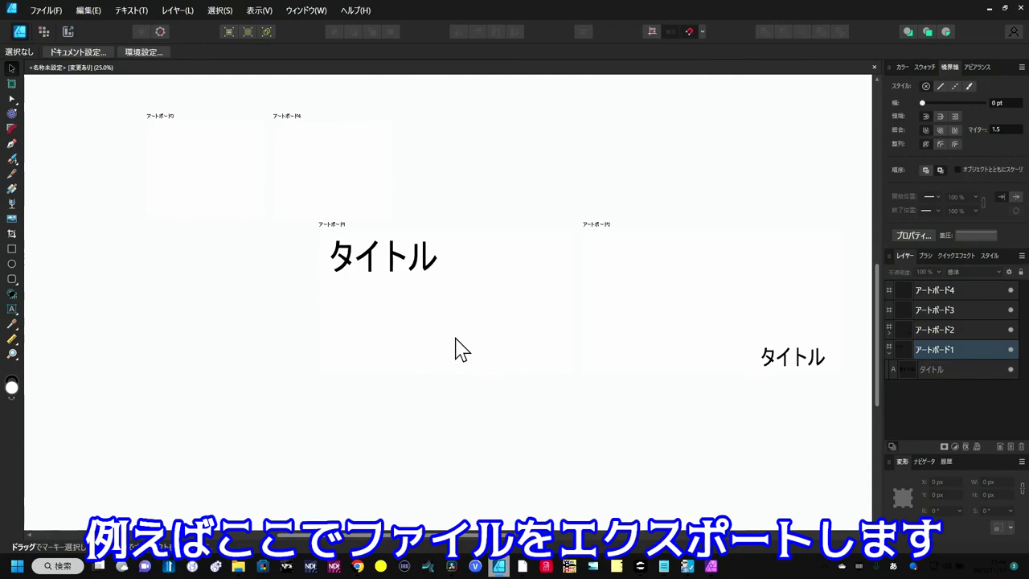
pyautogui.click(54, 8)
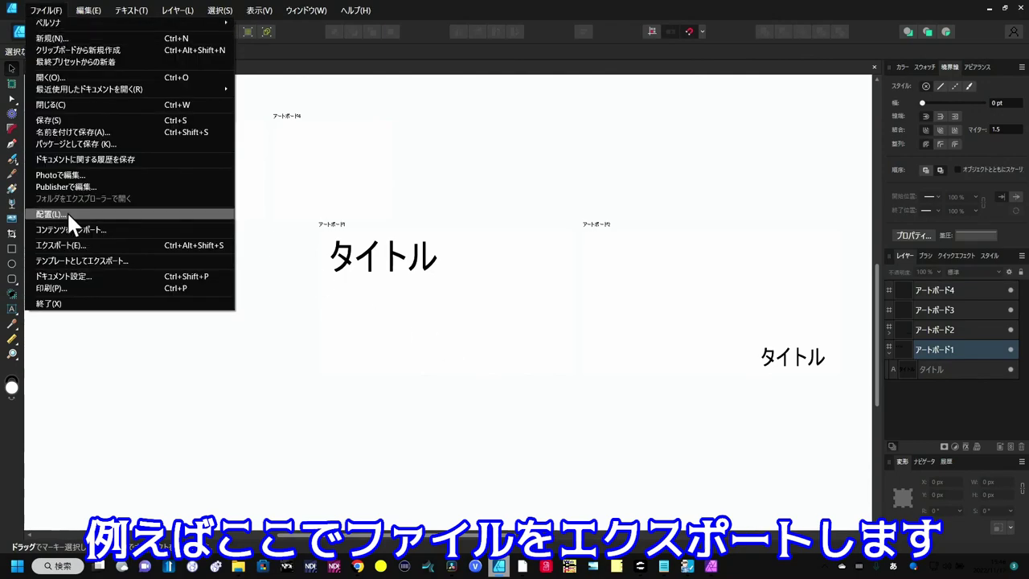
pyautogui.click(66, 246)
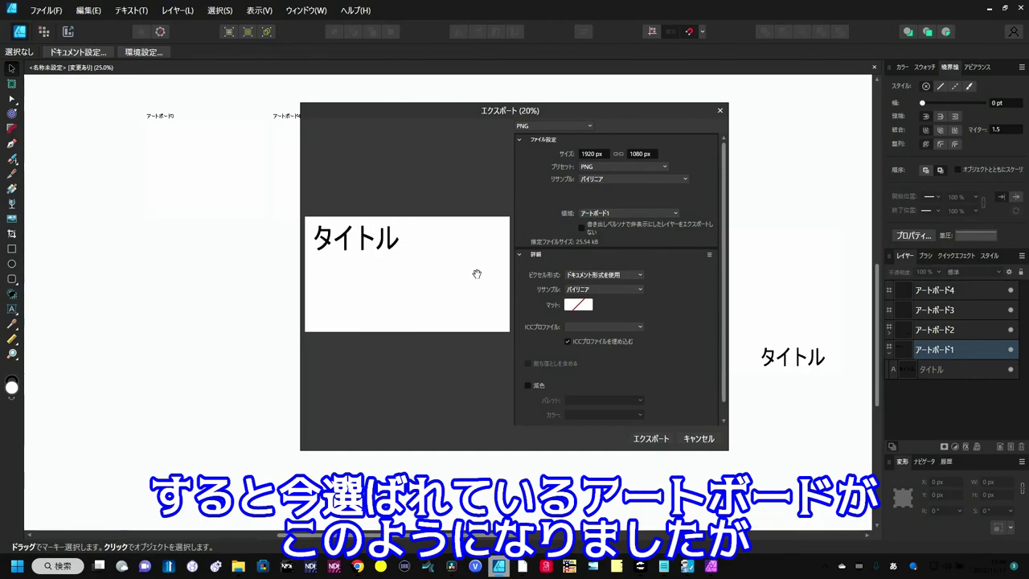
pyautogui.click(663, 212)
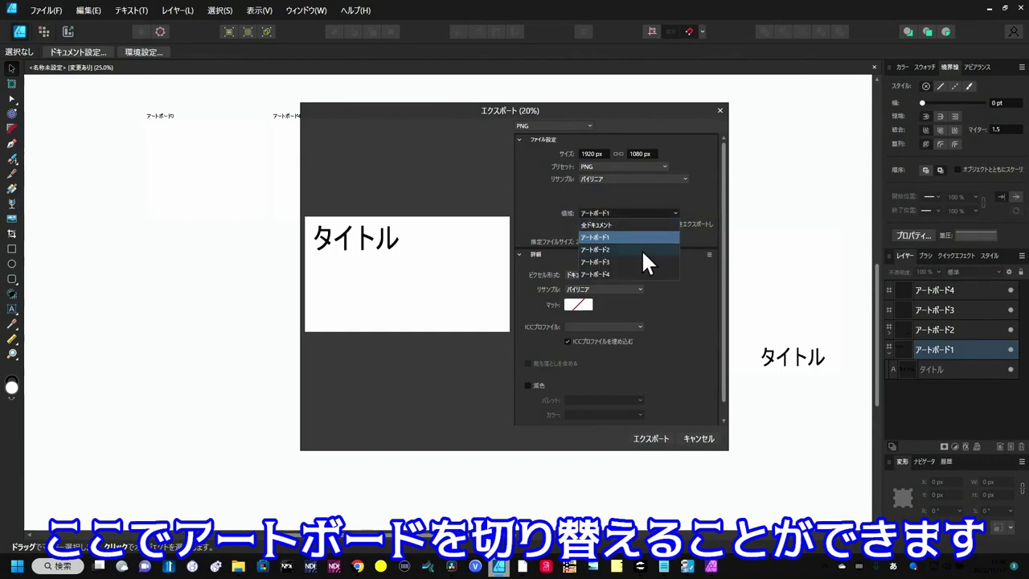
pyautogui.click(641, 250)
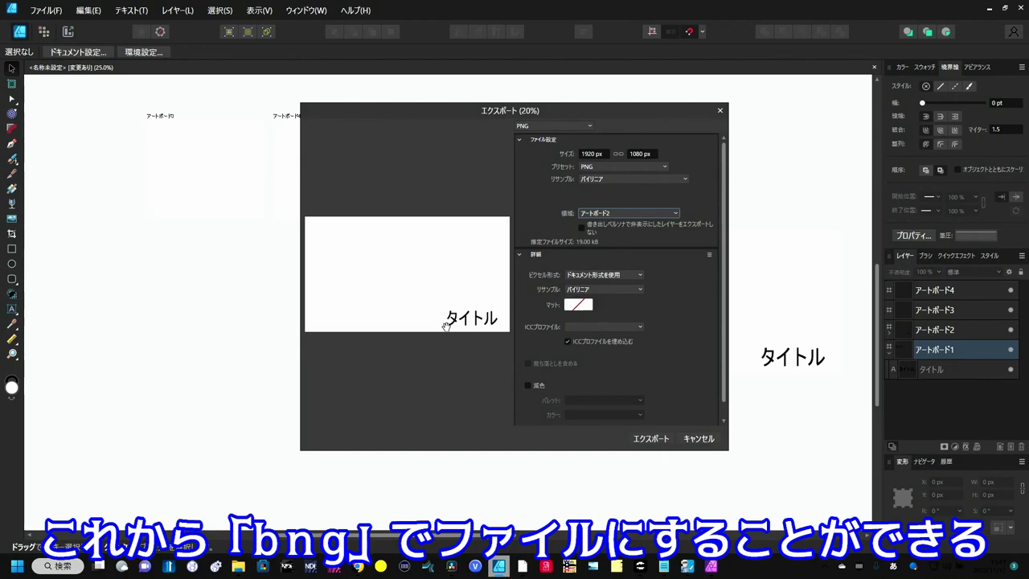
pyautogui.click(693, 441)
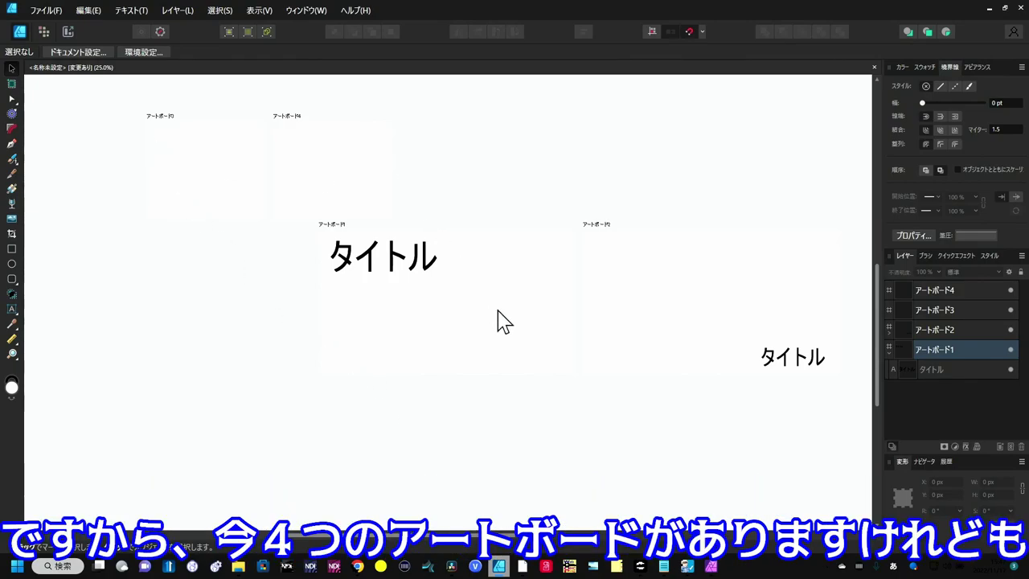
# - Check the File menu's saving options, then close it without saving
pyautogui.click(57, 12)
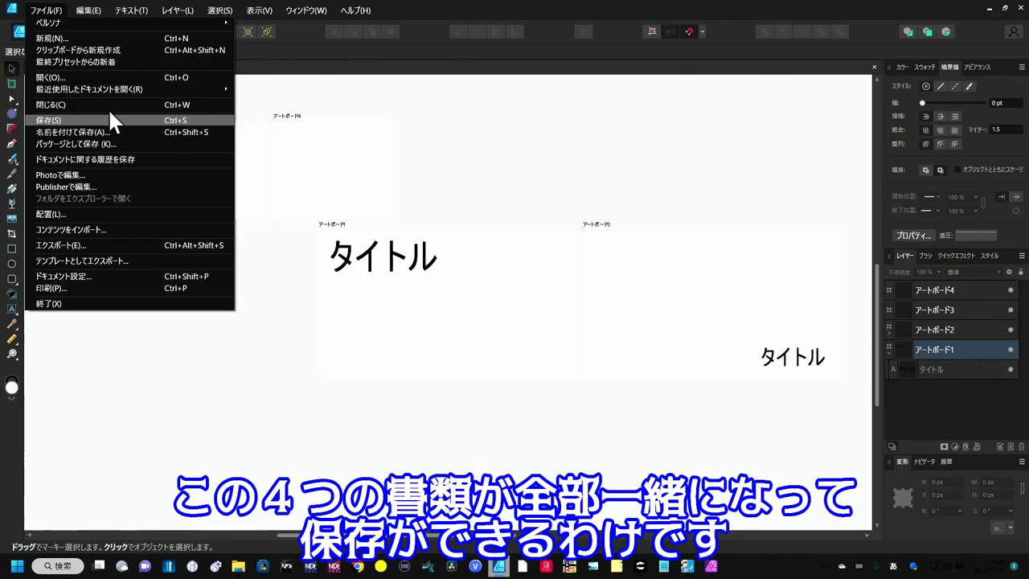
pyautogui.click(322, 197)
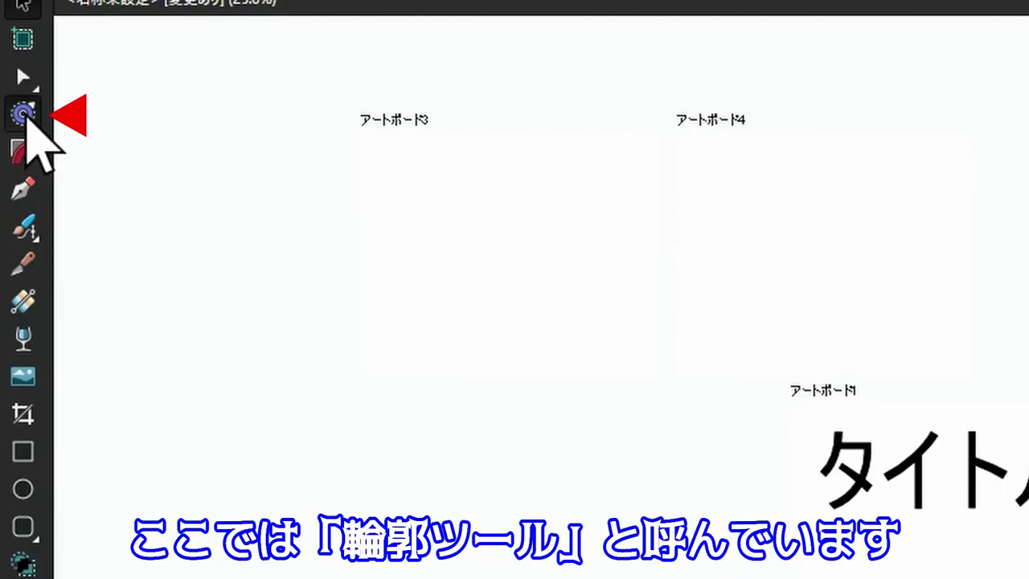
# - Draw a 604 × 304 px orange-red rectangle below タイトル on Artboard1
pyautogui.click(25, 115)
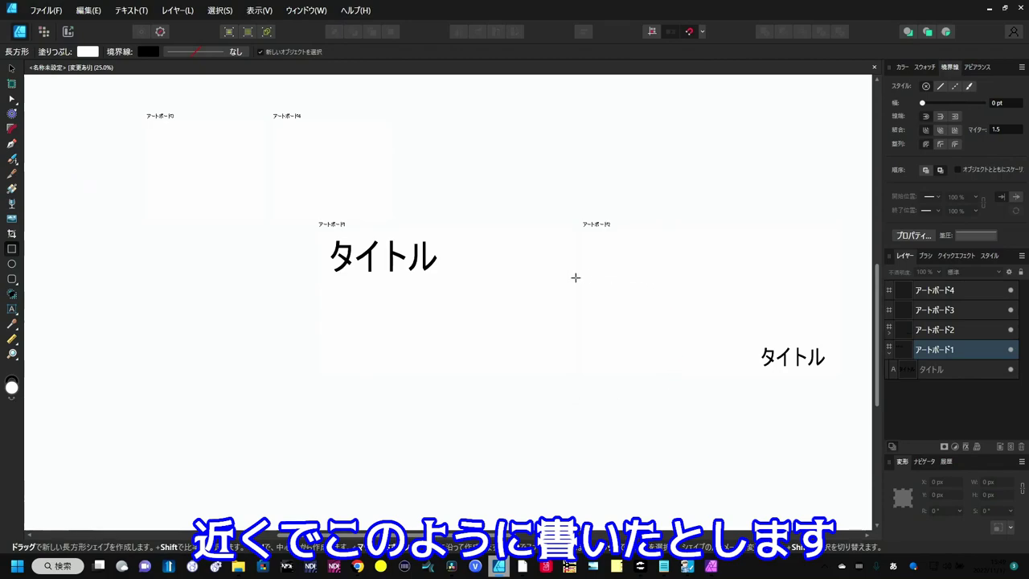
pyautogui.moveTo(408, 303); pyautogui.dragTo(488, 343)
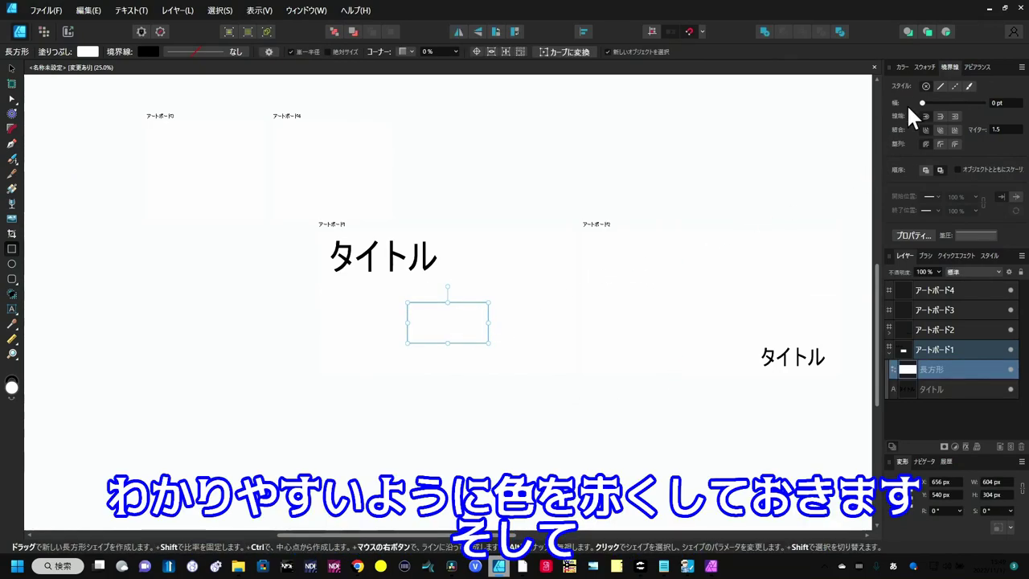
pyautogui.click(926, 67)
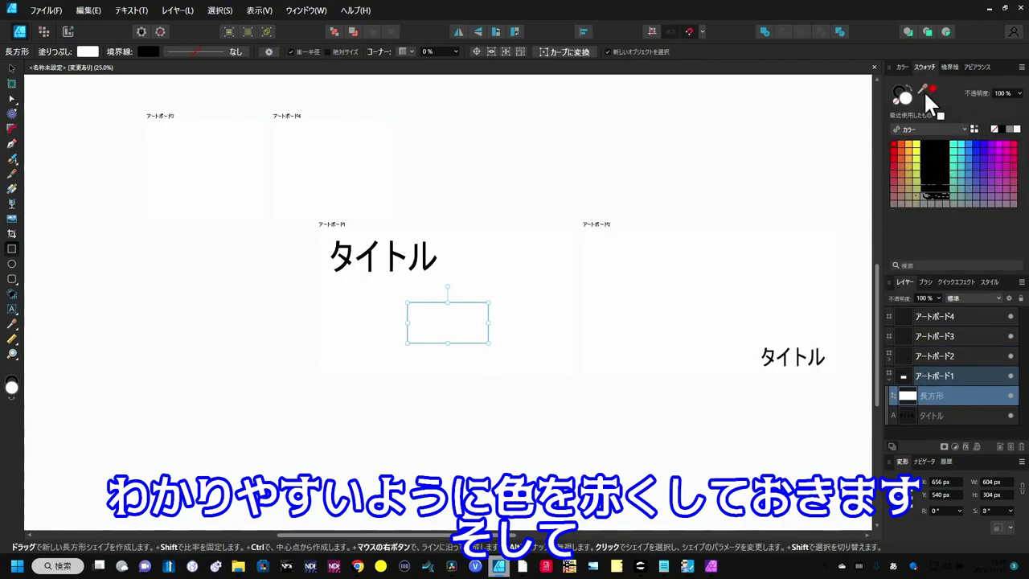
pyautogui.click(895, 146)
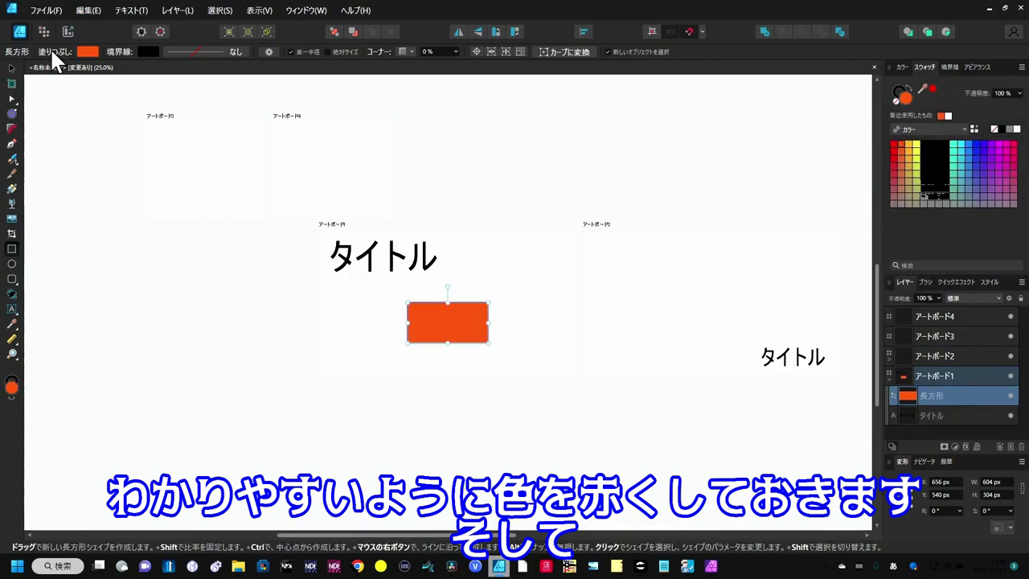
pyautogui.click(13, 69)
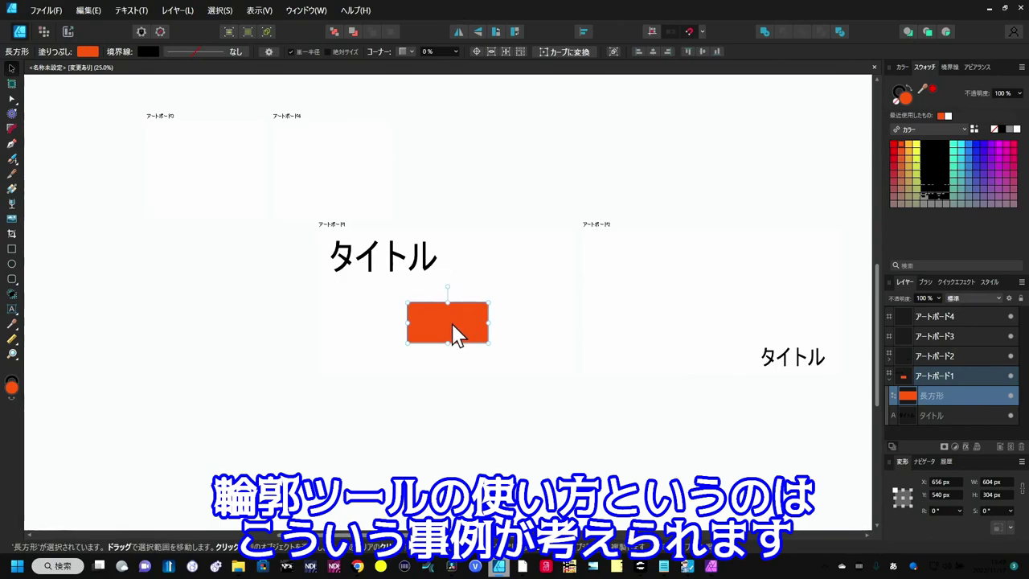
# - Copy and paste the orange rectangle so the duplicate stacks exactly on the original
pyautogui.rightClick(448, 320)
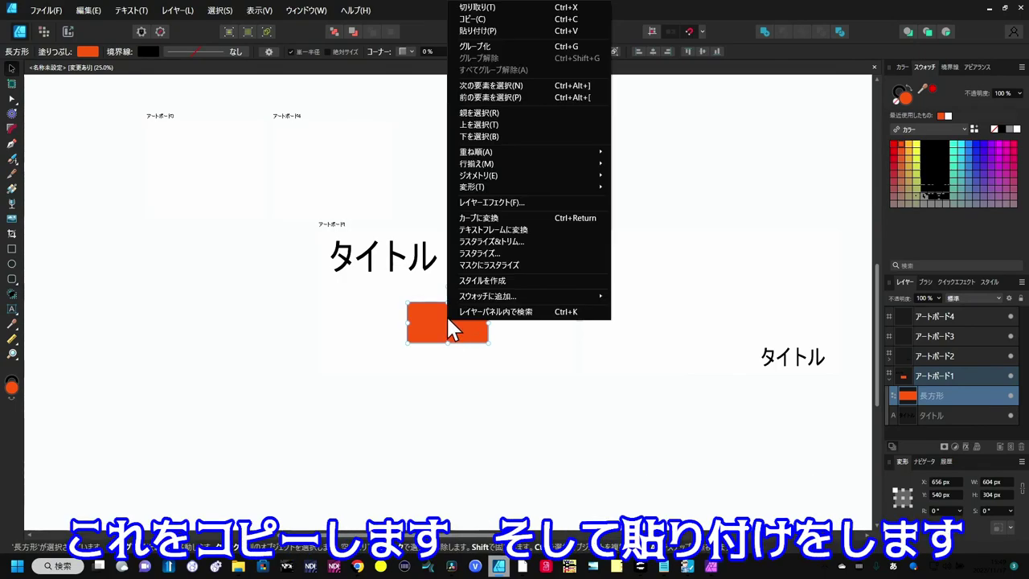
pyautogui.click(516, 19)
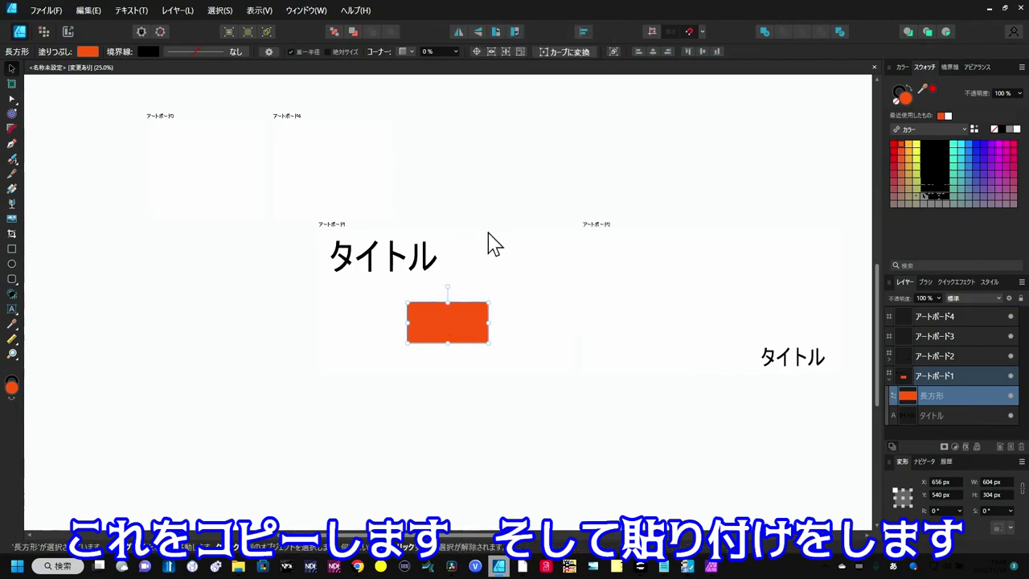
pyautogui.rightClick(467, 327)
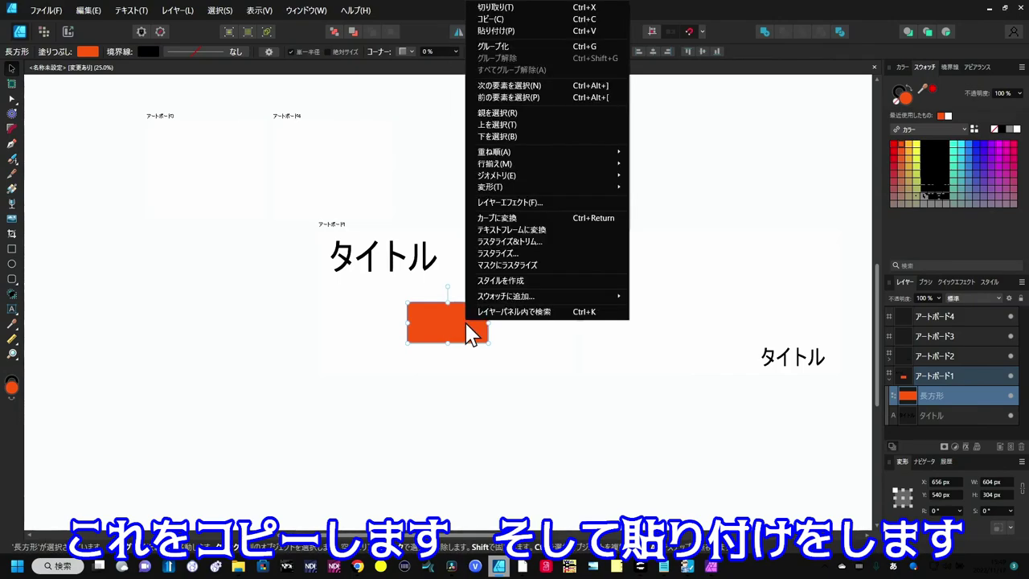
pyautogui.click(530, 28)
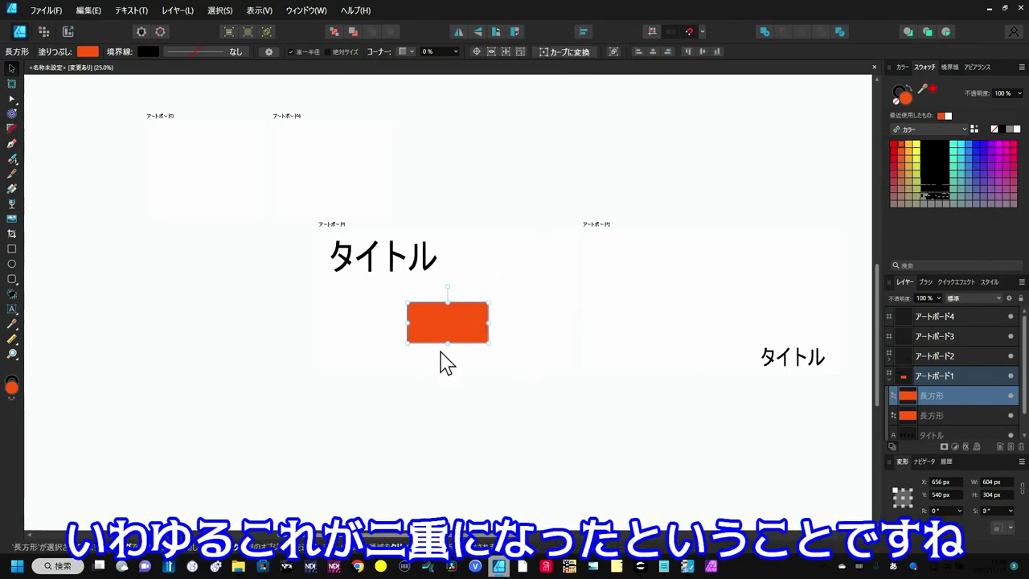
pyautogui.moveTo(453, 333); pyautogui.dragTo(506, 301)
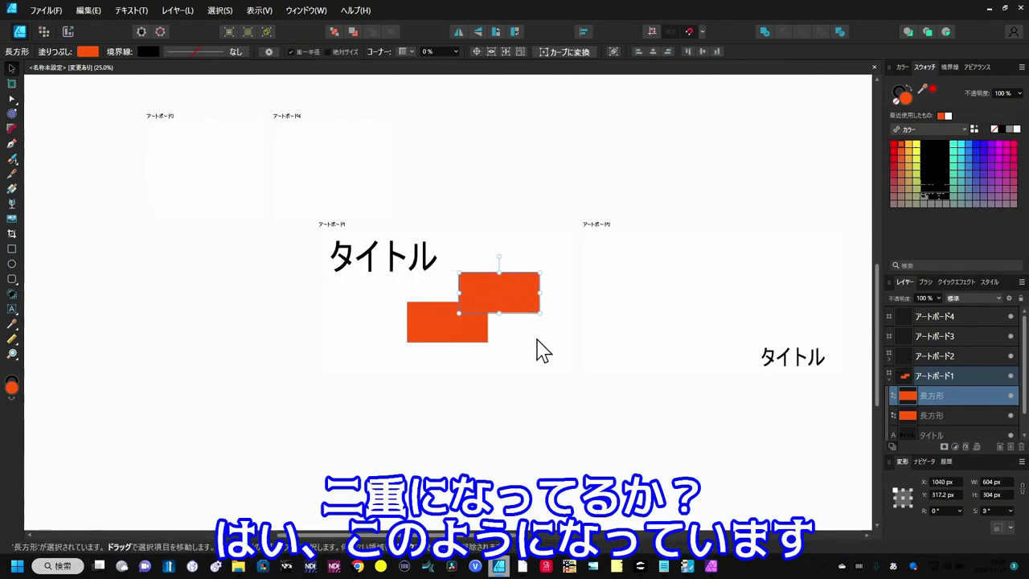
pyautogui.hotkey('ctrl', 'z')
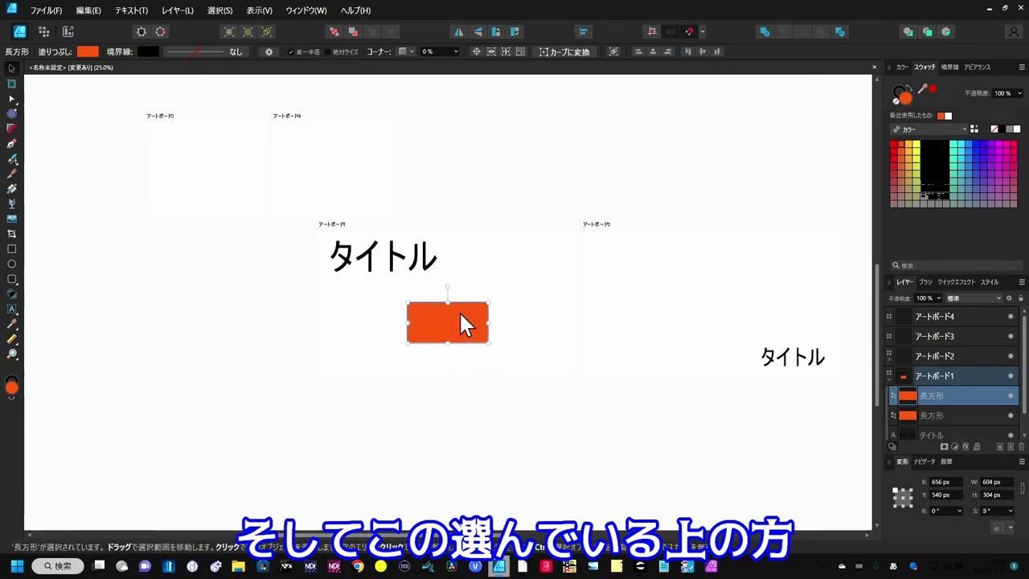
# - Offset the top rectangle copy outward into a 36 px contour with rounded corners
pyautogui.click(12, 82)
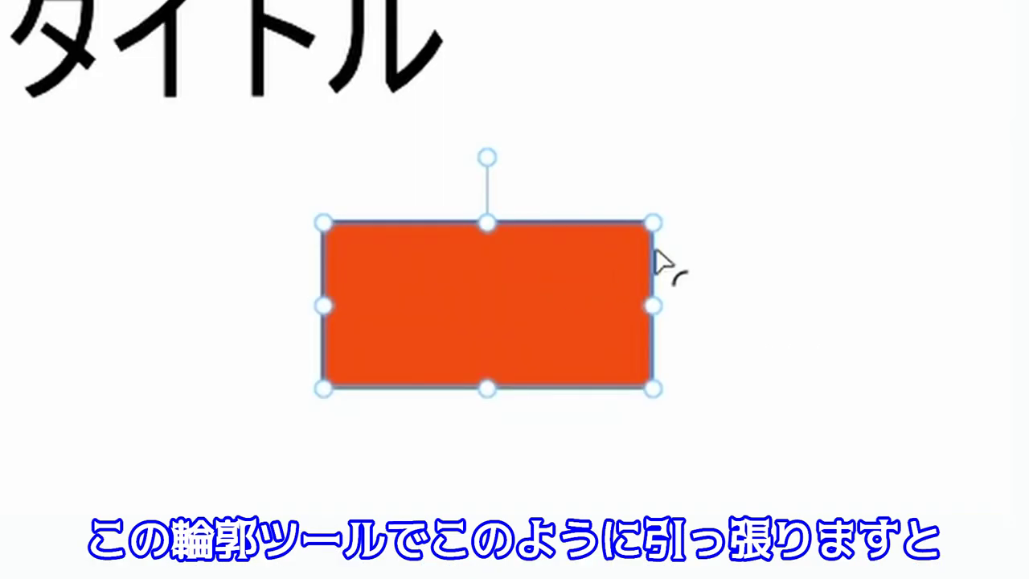
pyautogui.moveTo(639, 245); pyautogui.dragTo(669, 224)
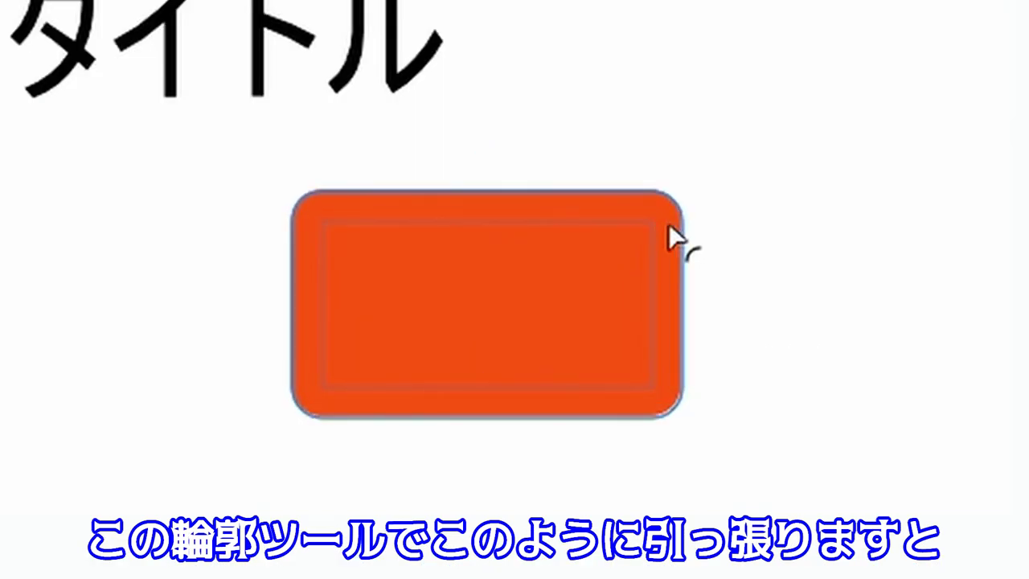
pyautogui.moveTo(653, 233); pyautogui.dragTo(657, 231)
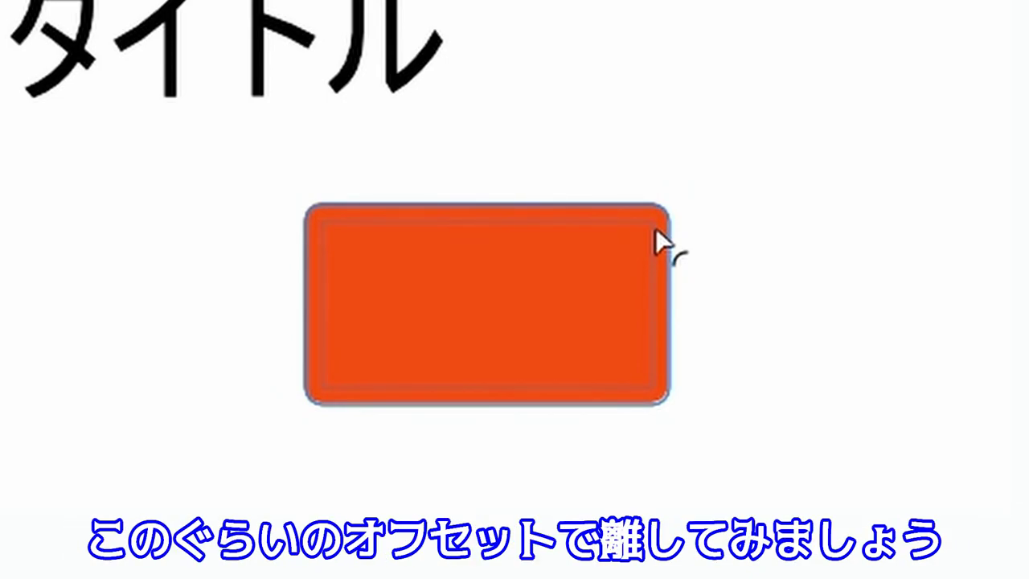
pyautogui.moveTo(655, 233); pyautogui.dragTo(658, 233)
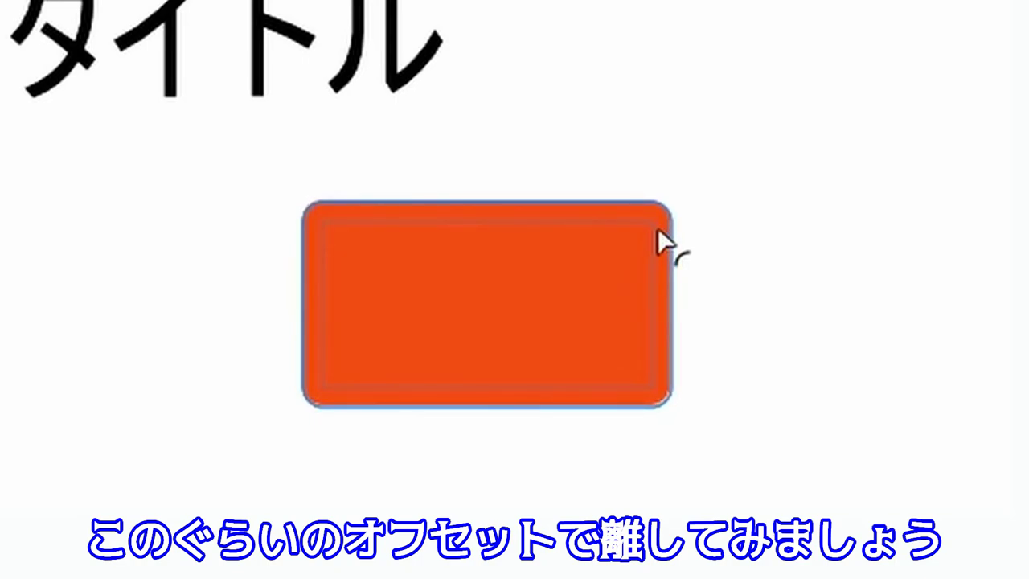
pyautogui.click(658, 233)
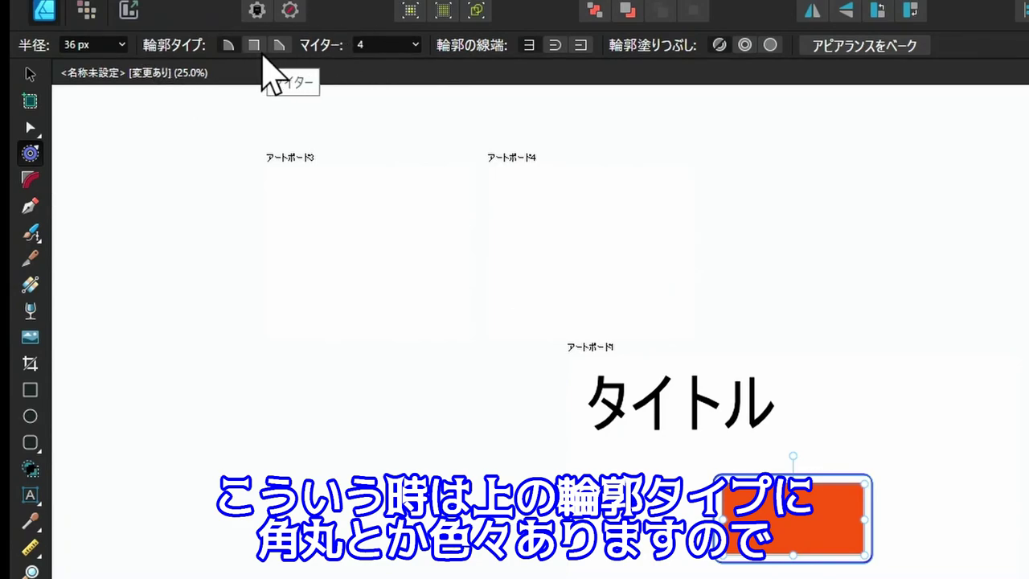
# - Set the contour type to Miter, then to Bevel for clipped corners
pyautogui.click(254, 46)
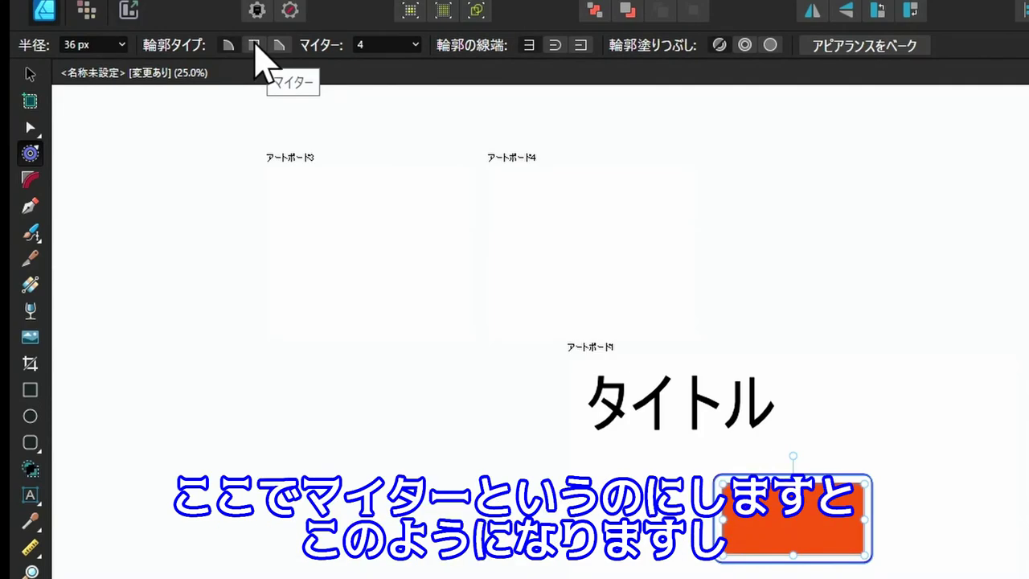
pyautogui.click(255, 47)
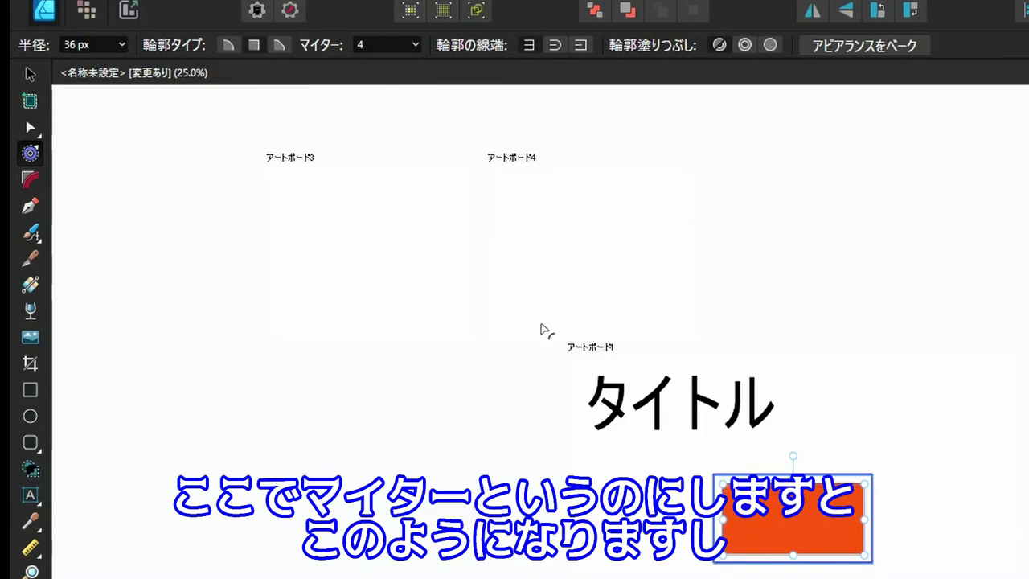
pyautogui.click(277, 43)
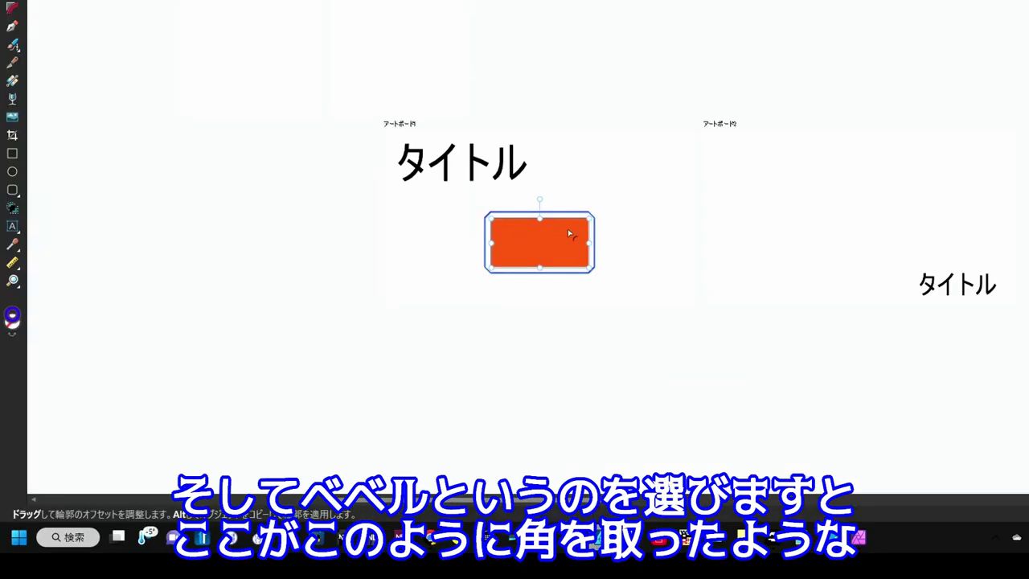
pyautogui.scroll(3, 603, 232)
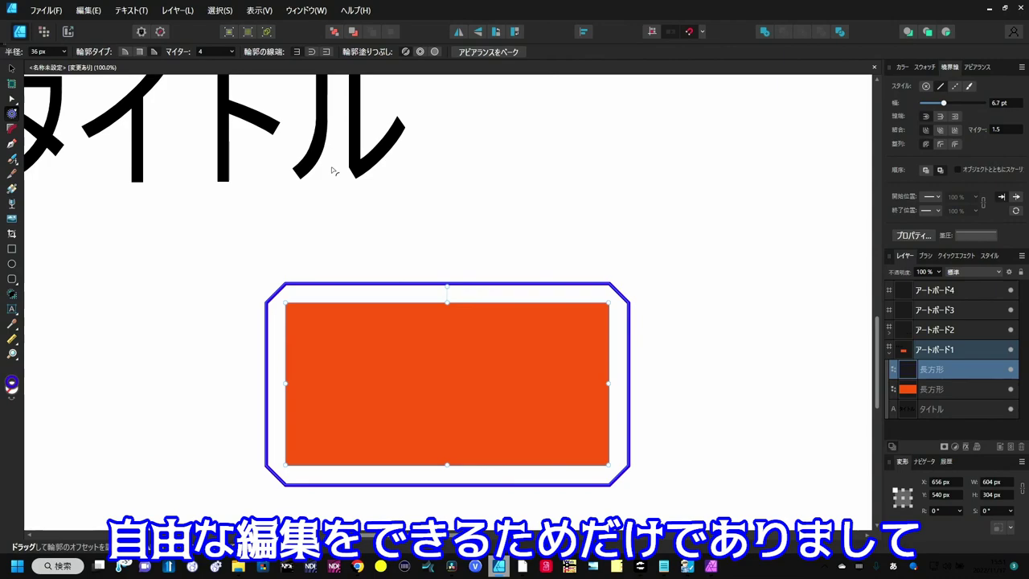
# - Delete the blue contour copy and give the orange rectangle a rounded contour of about 21 px
pyautogui.click(11, 68)
pyautogui.moveTo(444, 318); pyautogui.dragTo(576, 282)
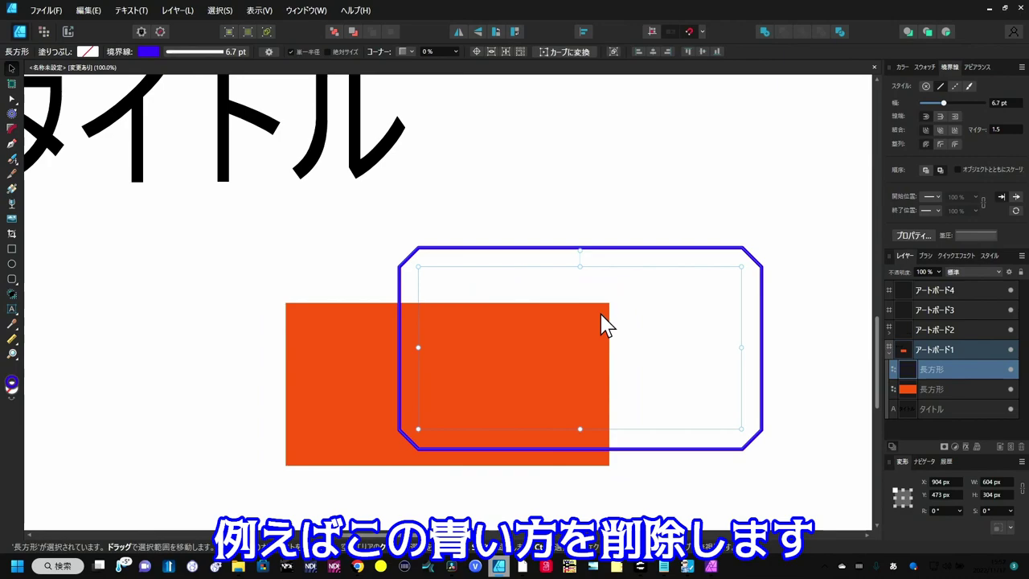
pyautogui.press('Delete')
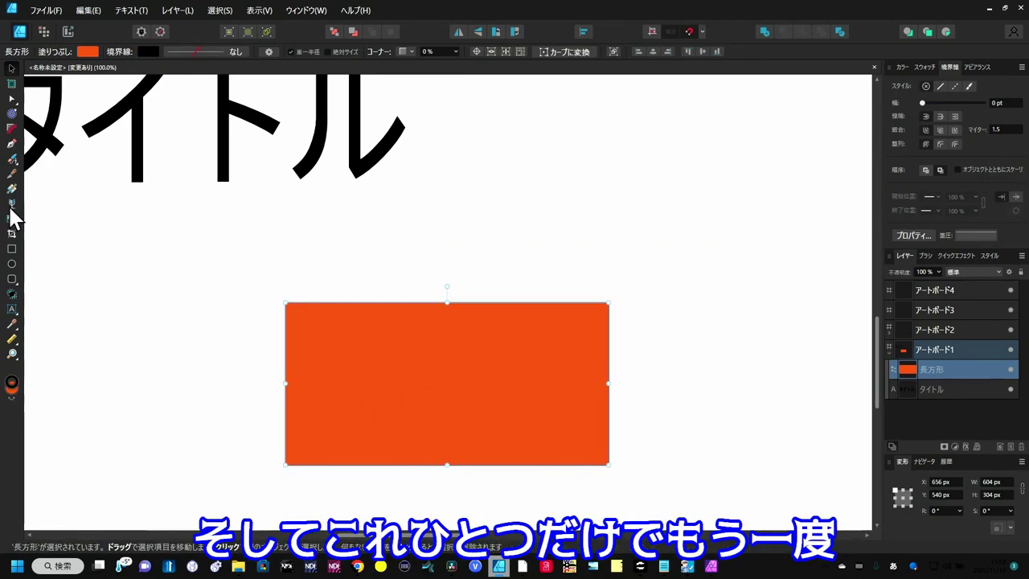
pyautogui.click(12, 114)
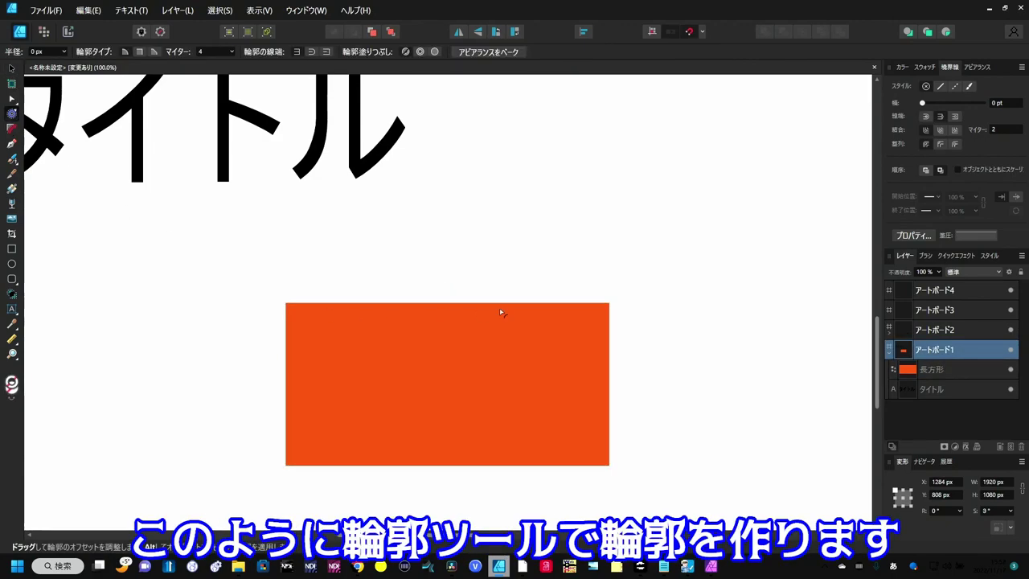
pyautogui.moveTo(606, 309); pyautogui.dragTo(620, 307)
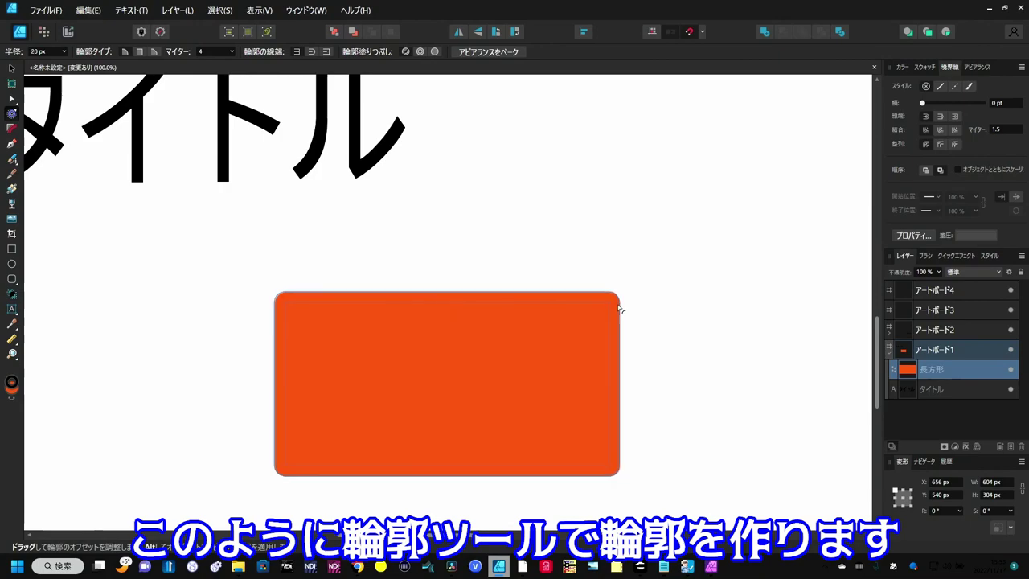
# - Switch the rectangle's contour to Miter corners, try a hollow contour fill, then restore the solid fill
pyautogui.click(142, 51)
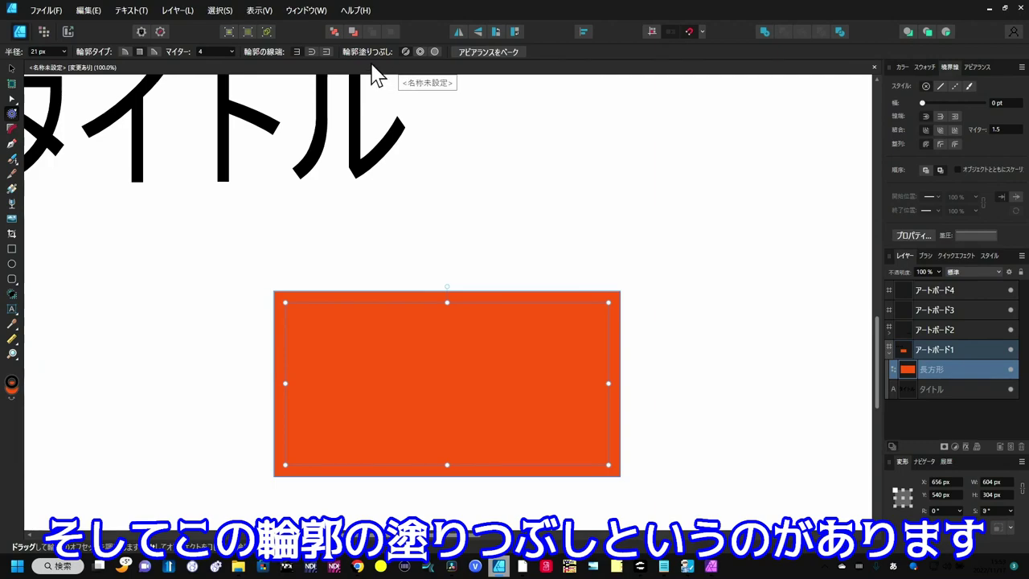
pyautogui.click(420, 51)
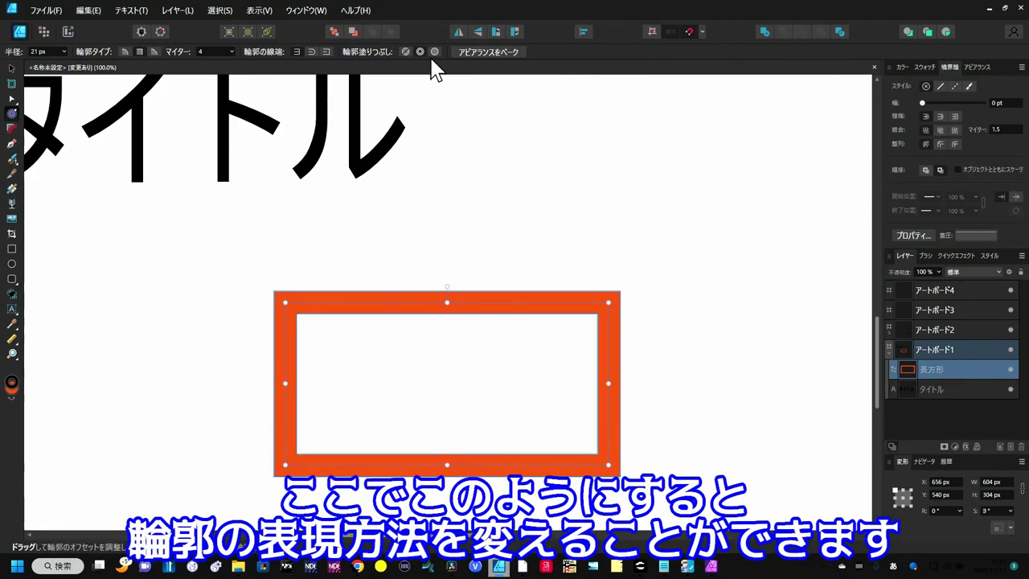
pyautogui.click(435, 51)
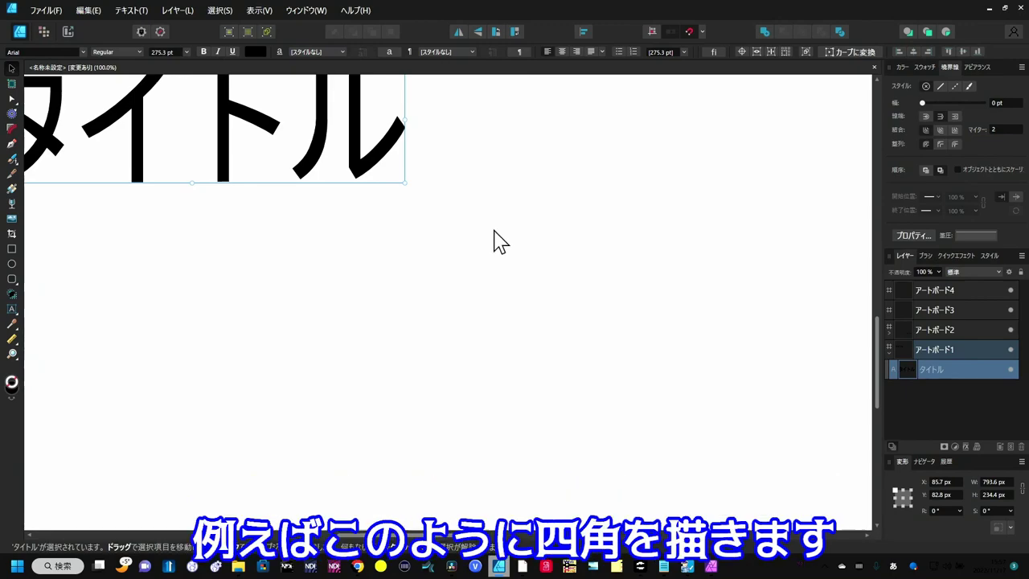
# - Draw a rectangle below タイトル and fill it with a white-to-grey linear gradient toward the upper right
pyautogui.click(11, 248)
pyautogui.moveTo(229, 240); pyautogui.dragTo(603, 436)
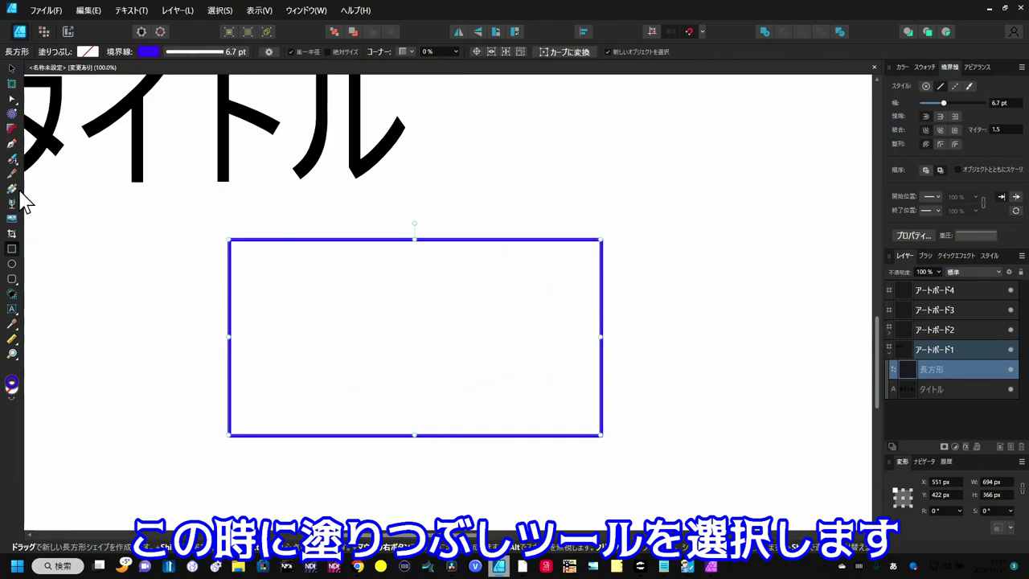
pyautogui.click(12, 189)
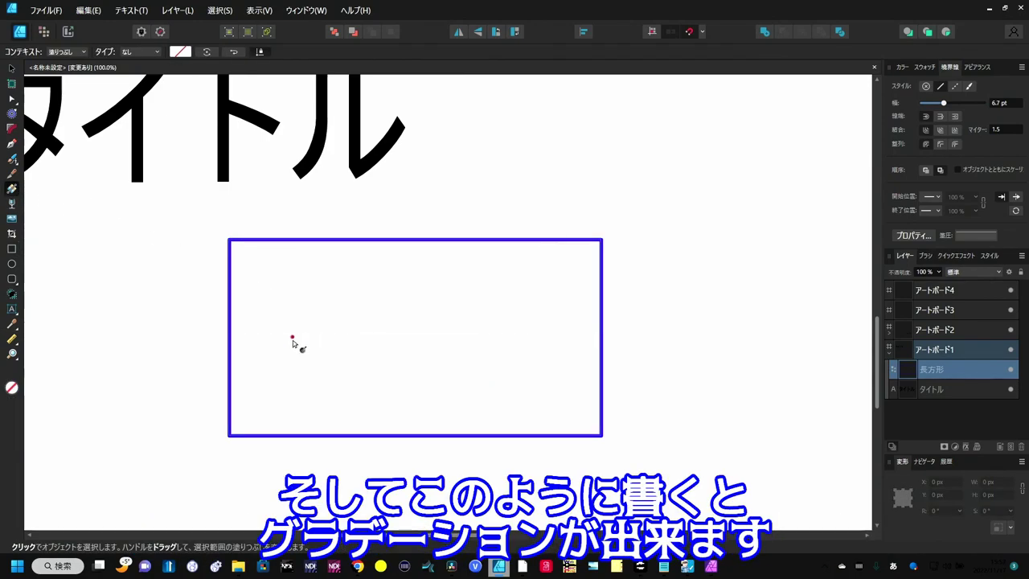
pyautogui.moveTo(292, 337); pyautogui.dragTo(543, 271)
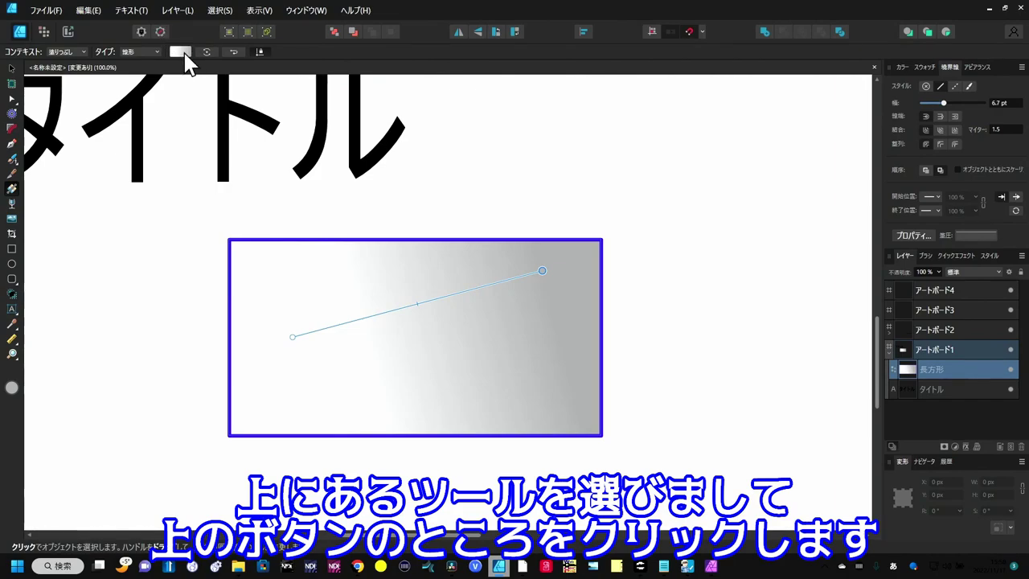
# - Change the gradient's end stop from grey to red using the Swatches panel
pyautogui.click(183, 52)
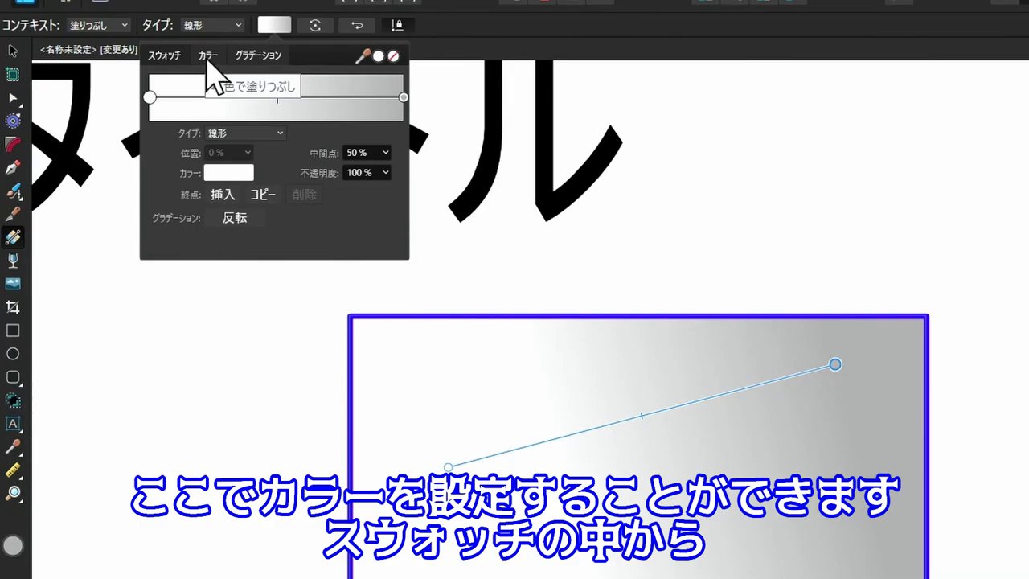
pyautogui.click(168, 58)
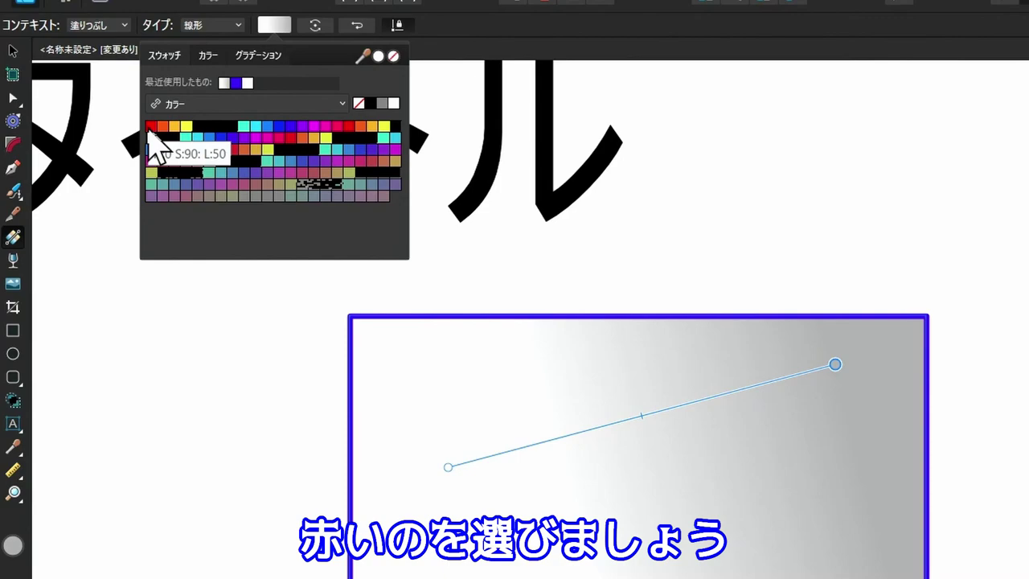
pyautogui.click(151, 127)
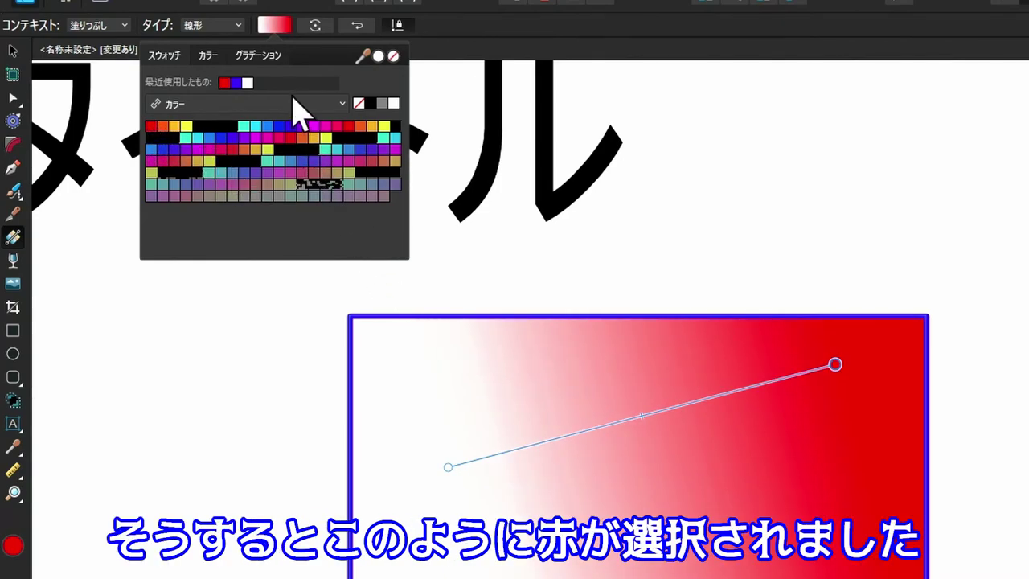
pyautogui.click(259, 56)
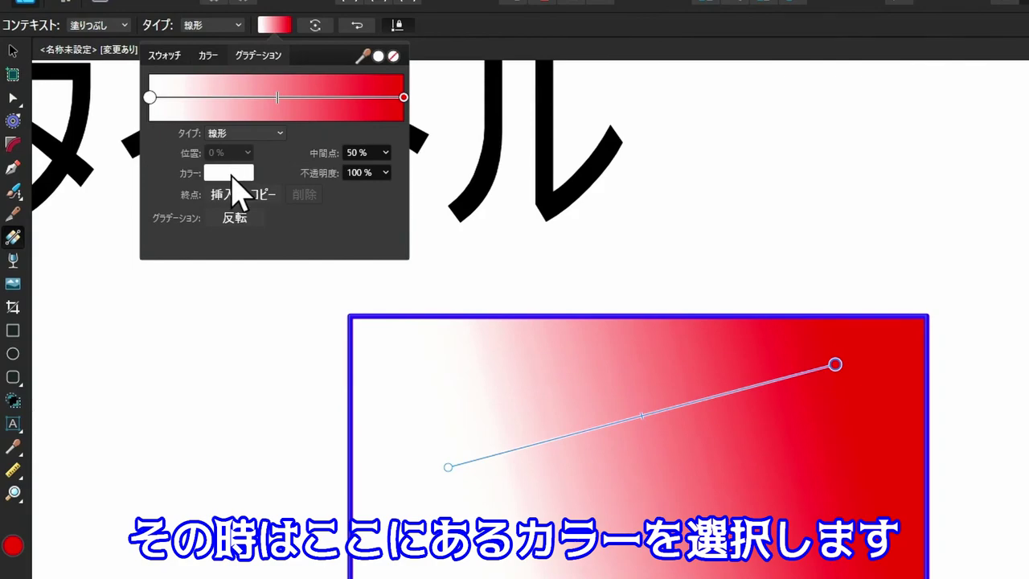
# - Change the gradient's start stop from white to blue, trying Elliptical before reverting to Linear
pyautogui.click(232, 175)
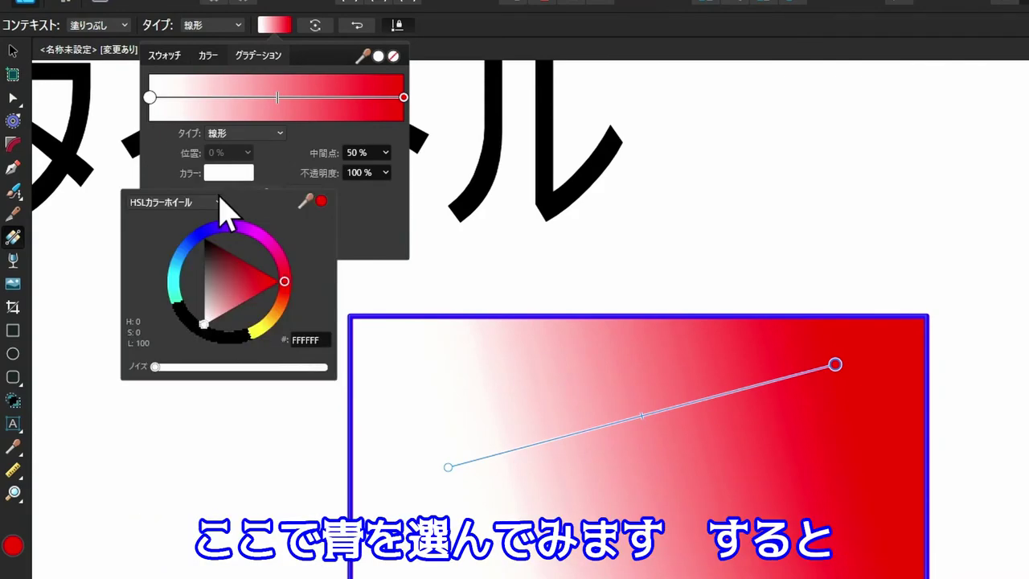
pyautogui.click(200, 234)
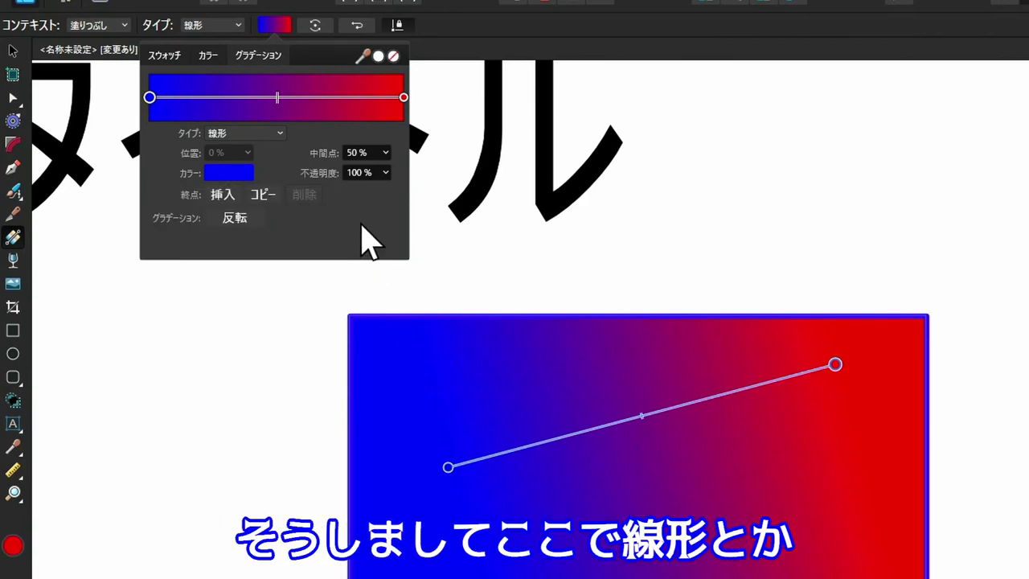
pyautogui.click(281, 133)
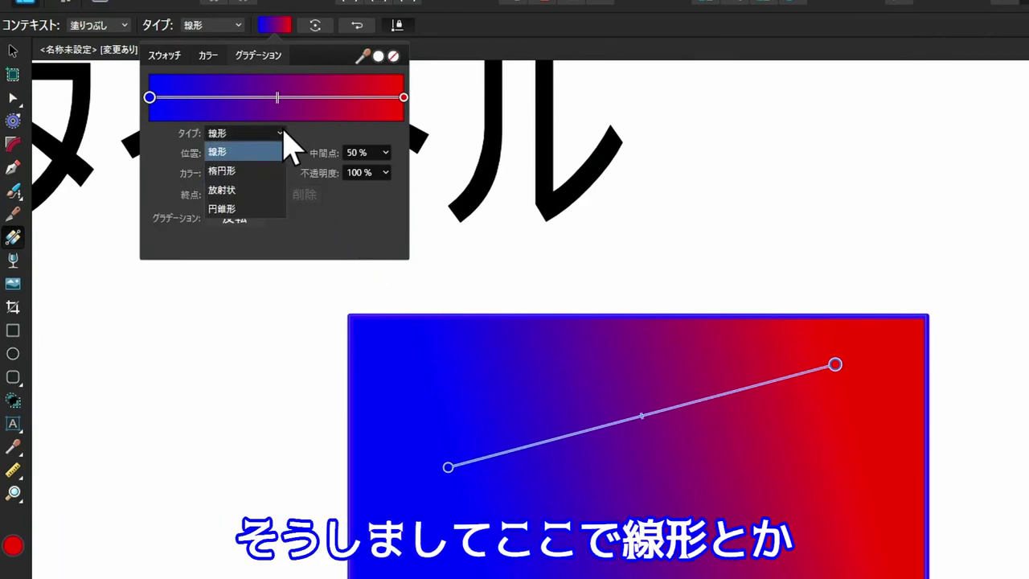
pyautogui.click(257, 170)
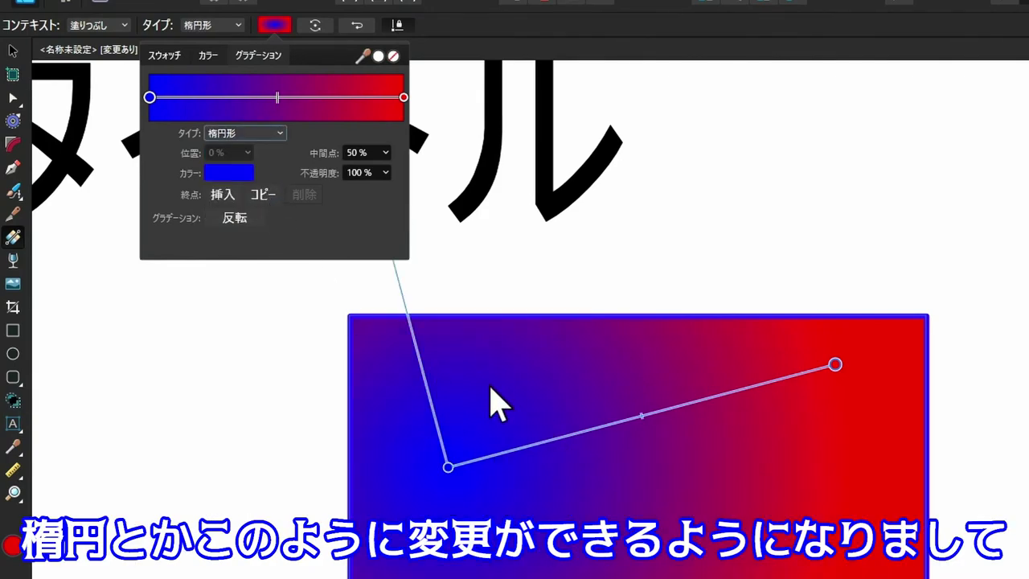
pyautogui.moveTo(278, 98)
pyautogui.mouseDown()
pyautogui.moveTo(379, 97)
pyautogui.moveTo(262, 97)
pyautogui.moveTo(305, 98)
pyautogui.mouseUp()
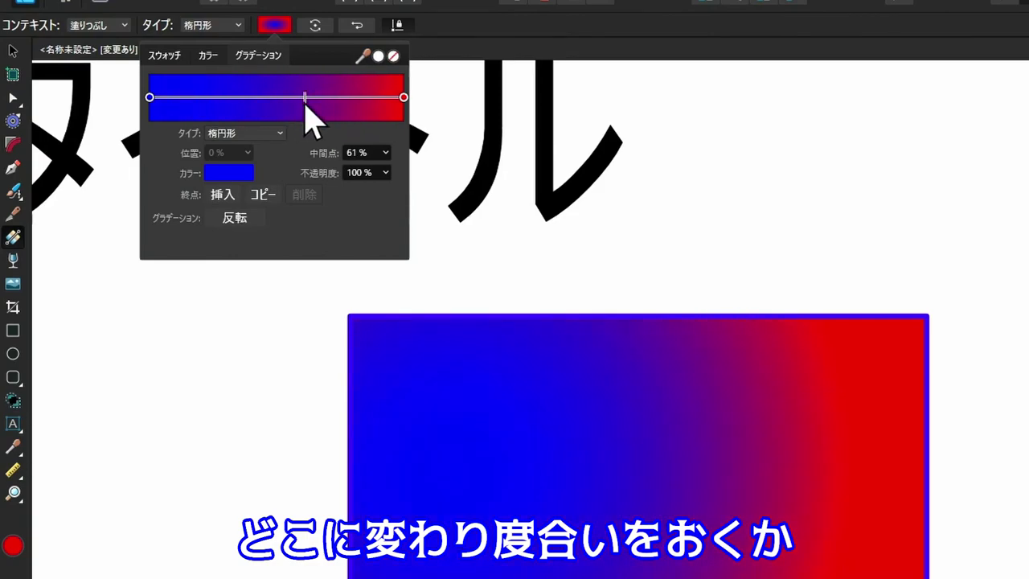
pyautogui.click(243, 133)
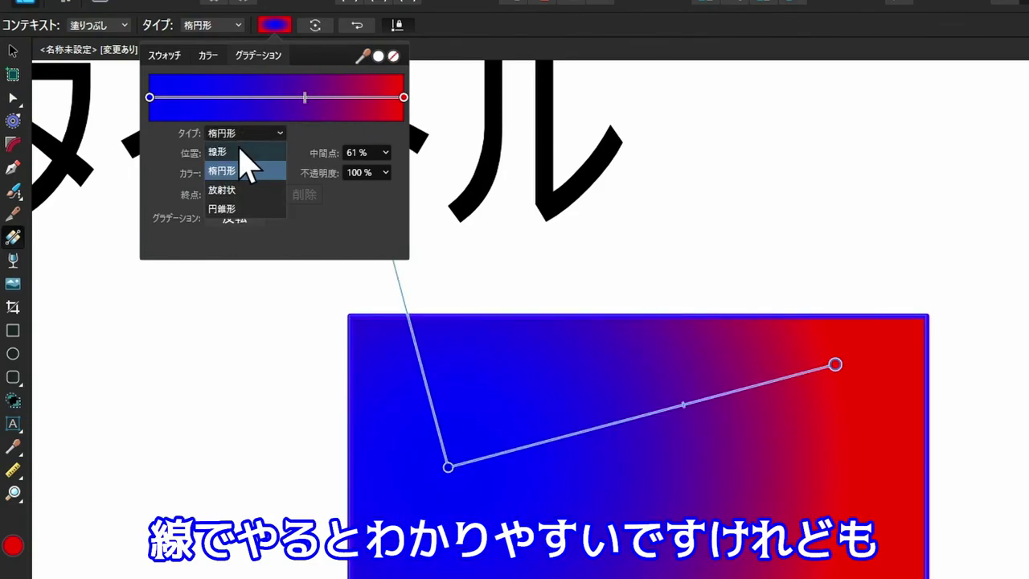
pyautogui.click(239, 151)
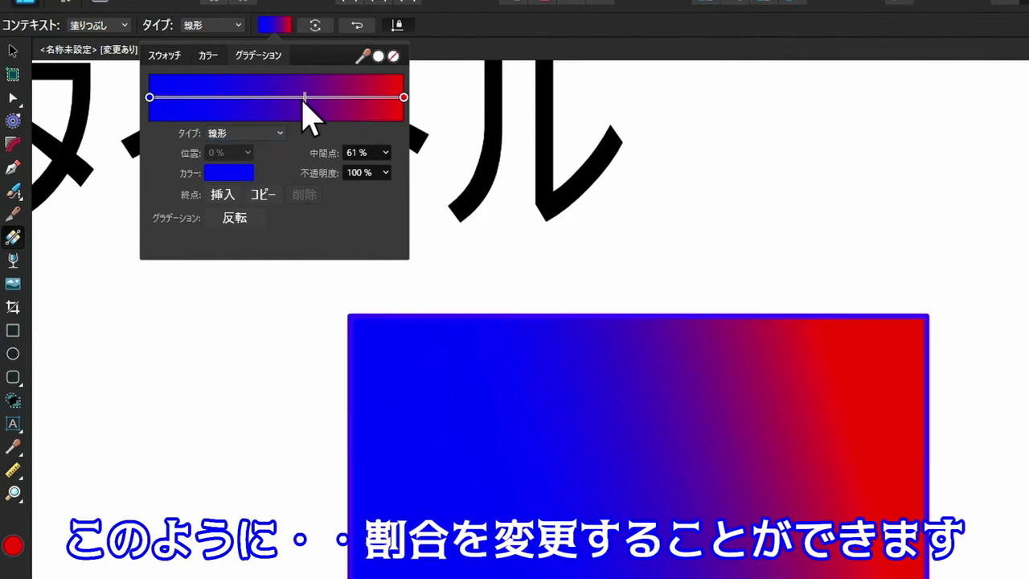
# - Move the gradient midpoint near the centre and lower the blue stop's opacity to 41%
pyautogui.moveTo(305, 97); pyautogui.dragTo(264, 97)
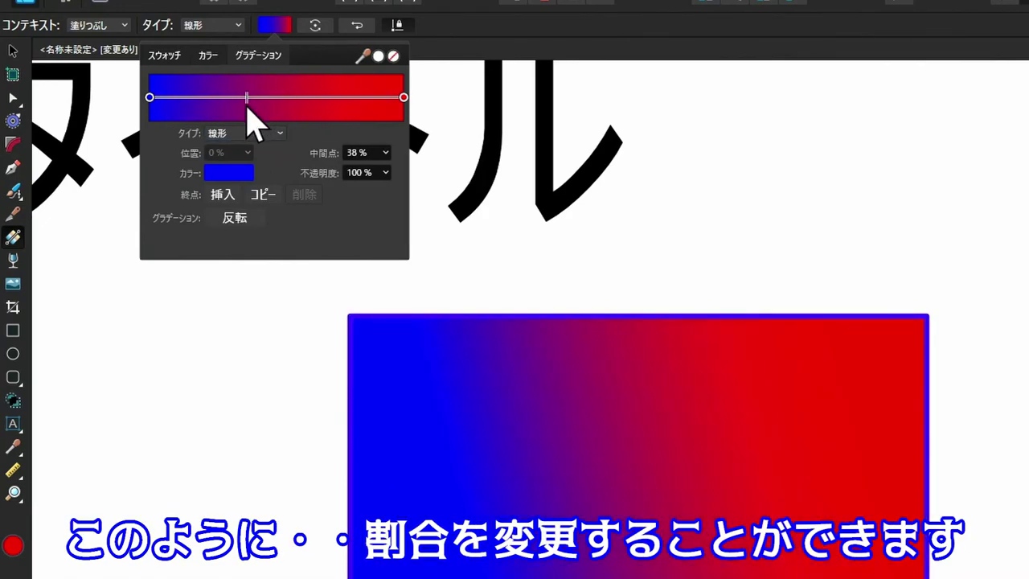
pyautogui.moveTo(247, 107)
pyautogui.mouseDown()
pyautogui.moveTo(292, 107)
pyautogui.moveTo(283, 107)
pyautogui.mouseUp()
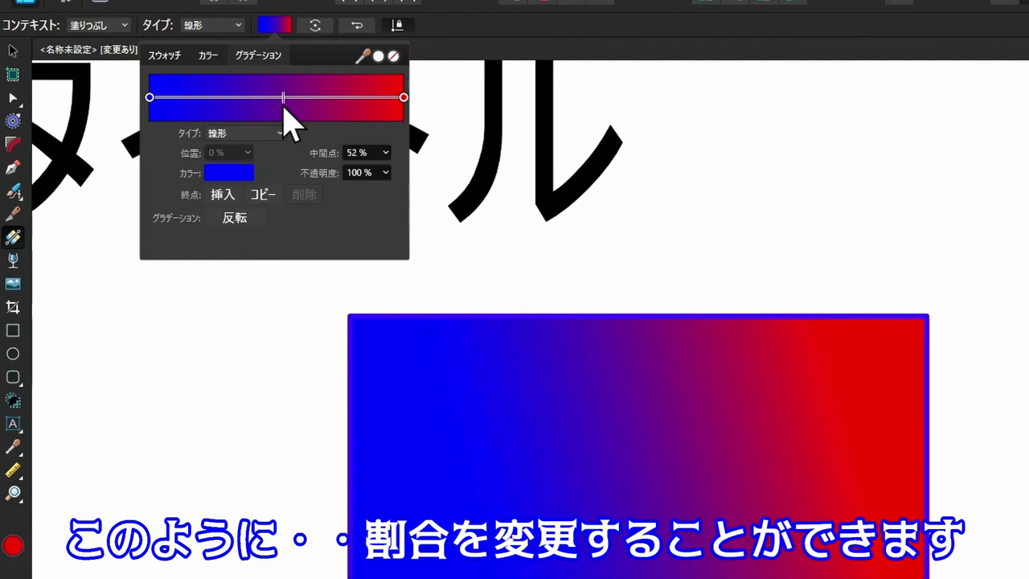
pyautogui.click(386, 177)
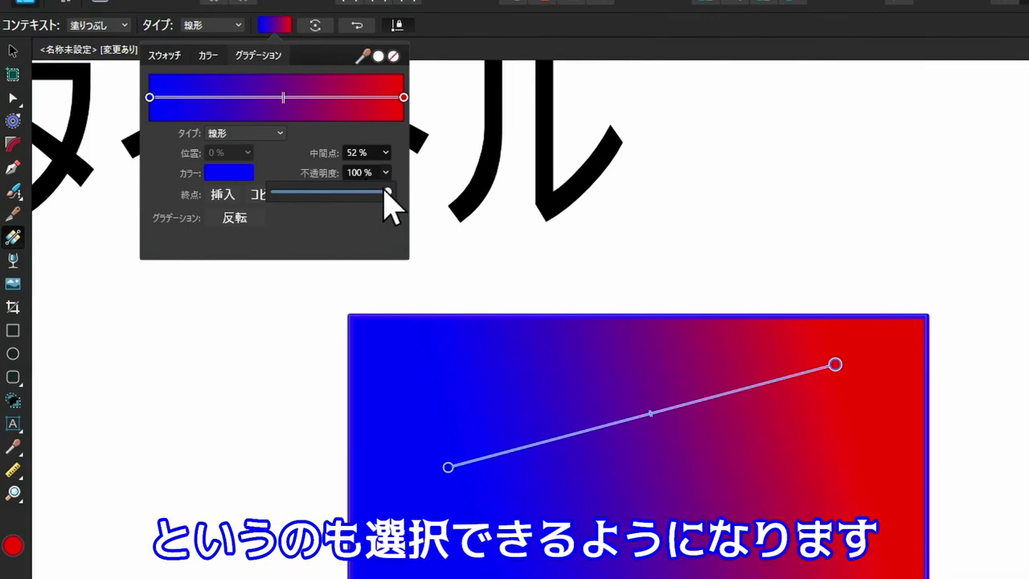
pyautogui.moveTo(385, 193); pyautogui.dragTo(321, 193)
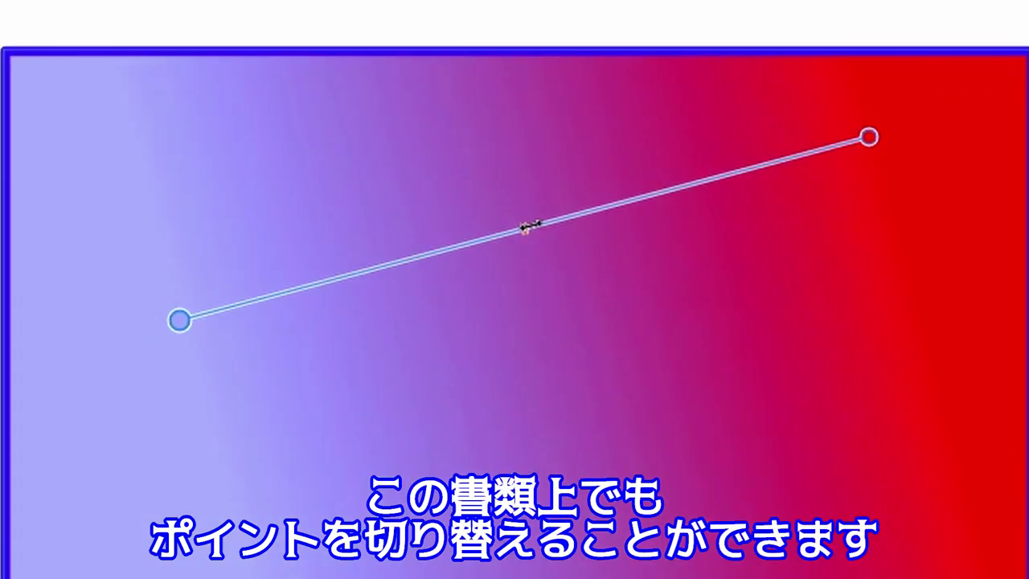
pyautogui.moveTo(531, 225)
pyautogui.mouseDown()
pyautogui.moveTo(324, 283)
pyautogui.moveTo(287, 313)
pyautogui.moveTo(682, 246)
pyautogui.moveTo(542, 277)
pyautogui.mouseUp()
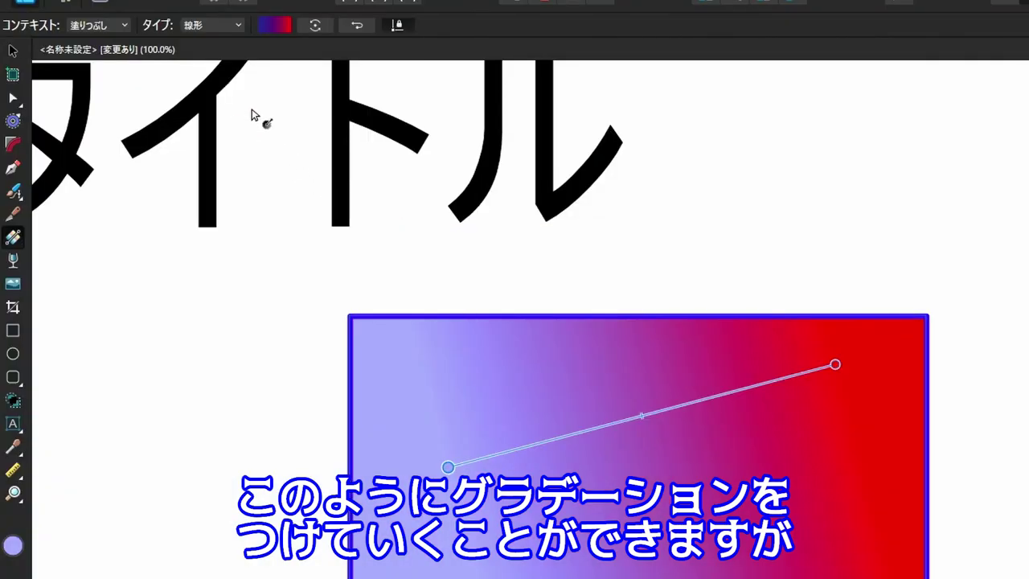
# - Try the Transparency tool on the rectangle, fading its right side to transparent
pyautogui.click(13, 261)
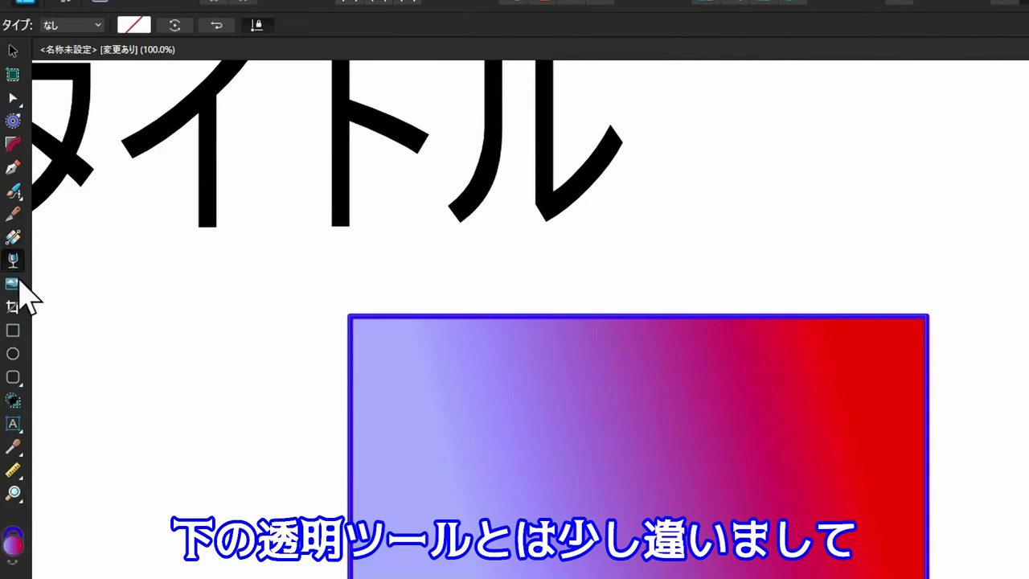
pyautogui.moveTo(412, 496); pyautogui.dragTo(792, 400)
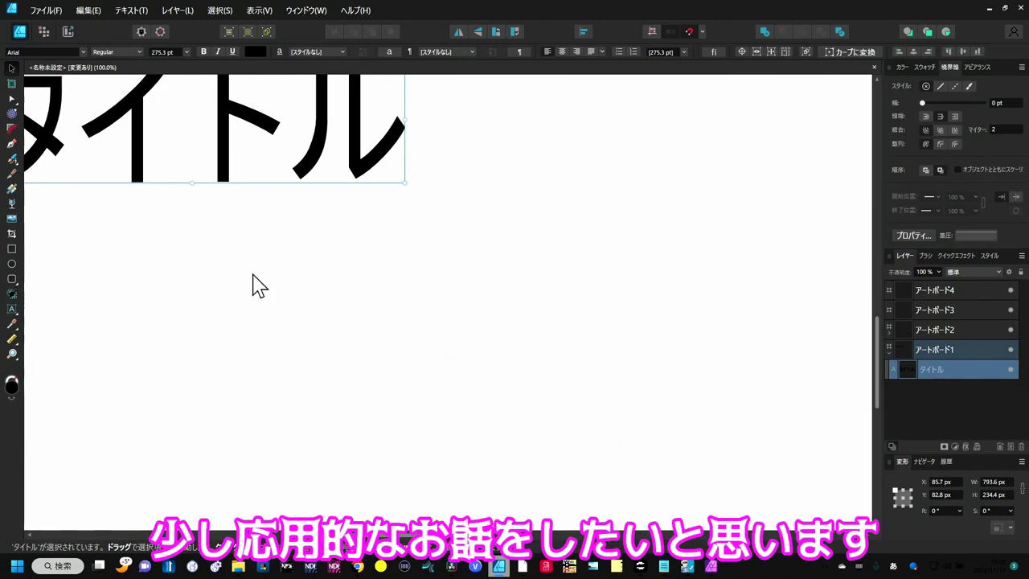
# - Draw a 720 × 388 px blue-to-red gradient ellipse below the title and pick the Artistic Text Tool
pyautogui.click(13, 266)
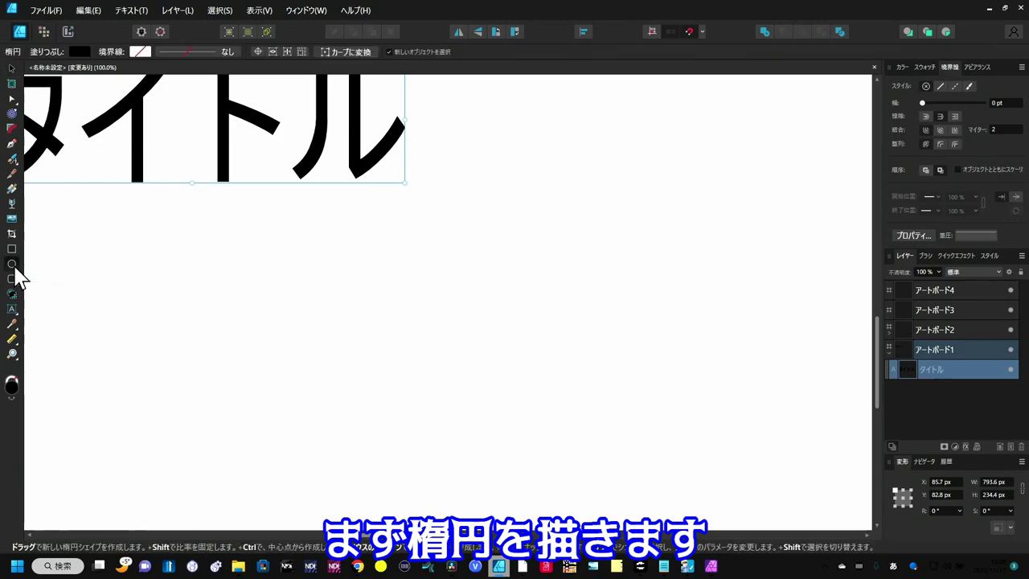
pyautogui.moveTo(268, 267); pyautogui.dragTo(654, 432)
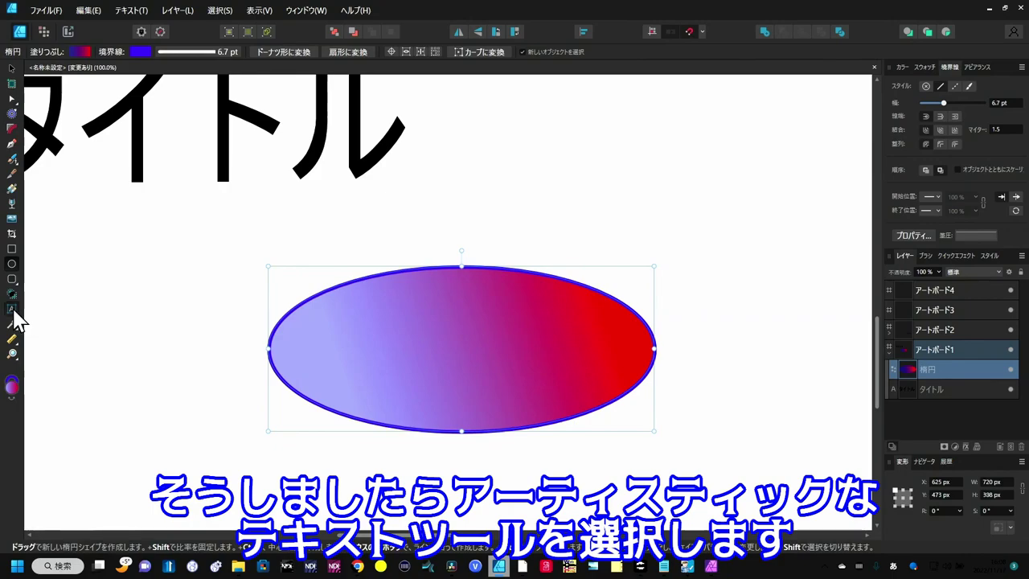
pyautogui.click(14, 312)
pyautogui.click(69, 312)
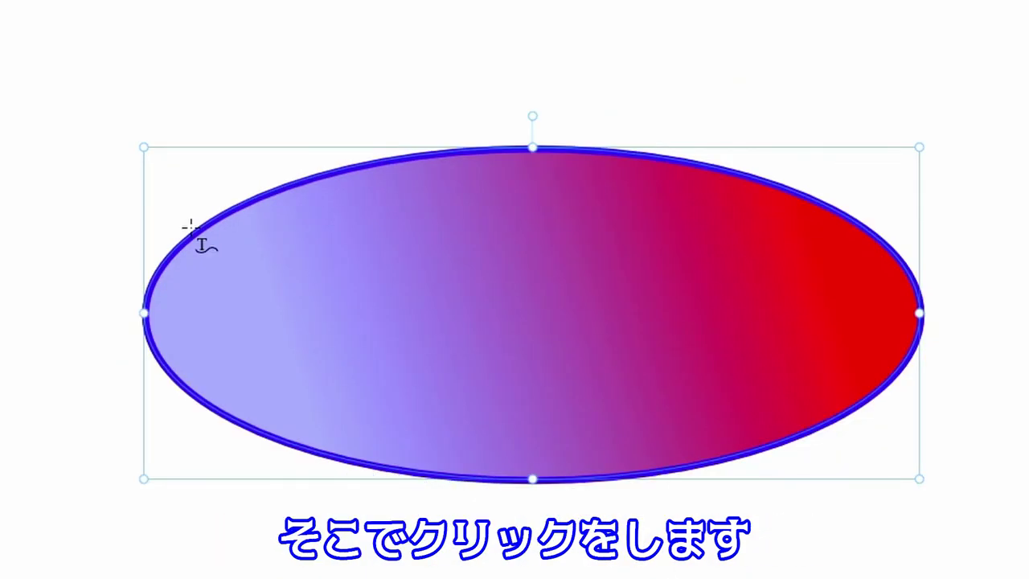
# - Set a row of あ characters along the ellipse's upper edge as path text
pyautogui.click(191, 226)
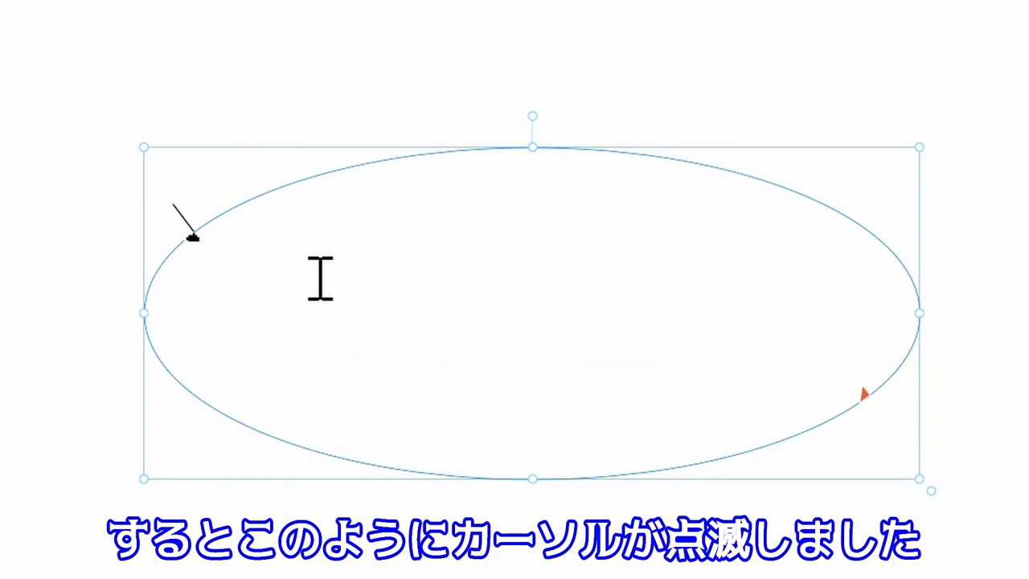
pyautogui.write('あああ')
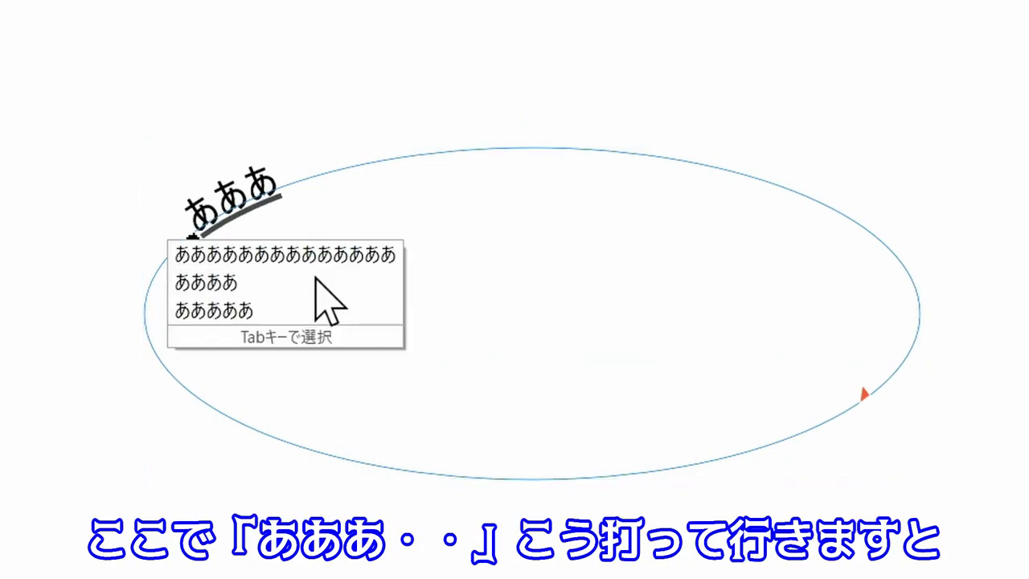
pyautogui.write('ああああああああ')
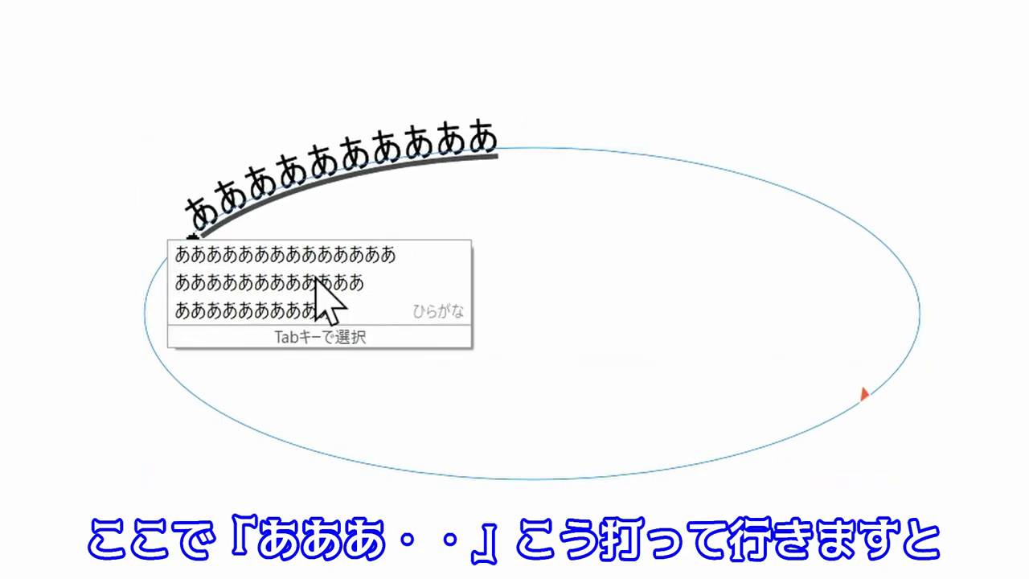
pyautogui.write('ああああああああ')
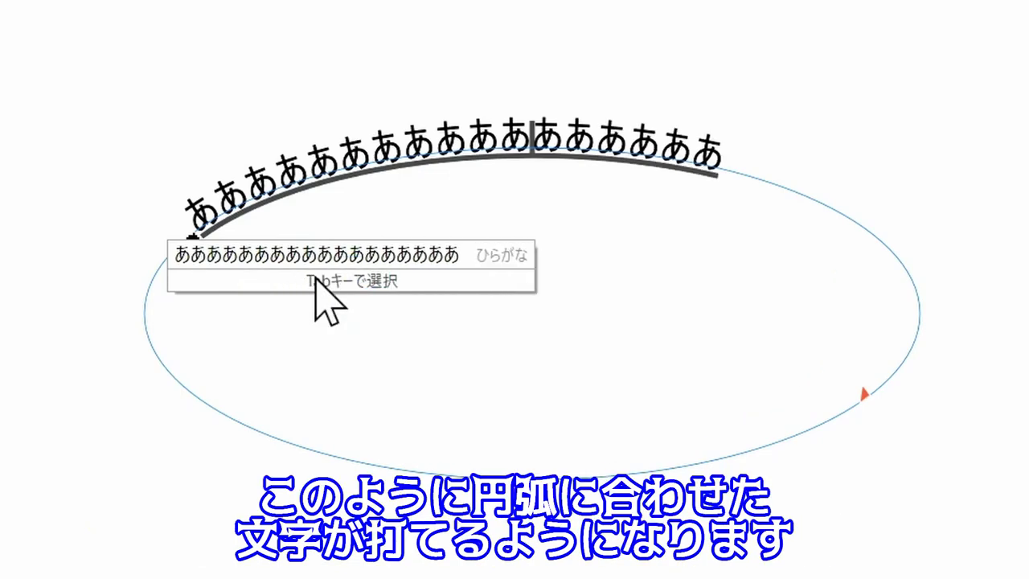
pyautogui.write('ああああああ')
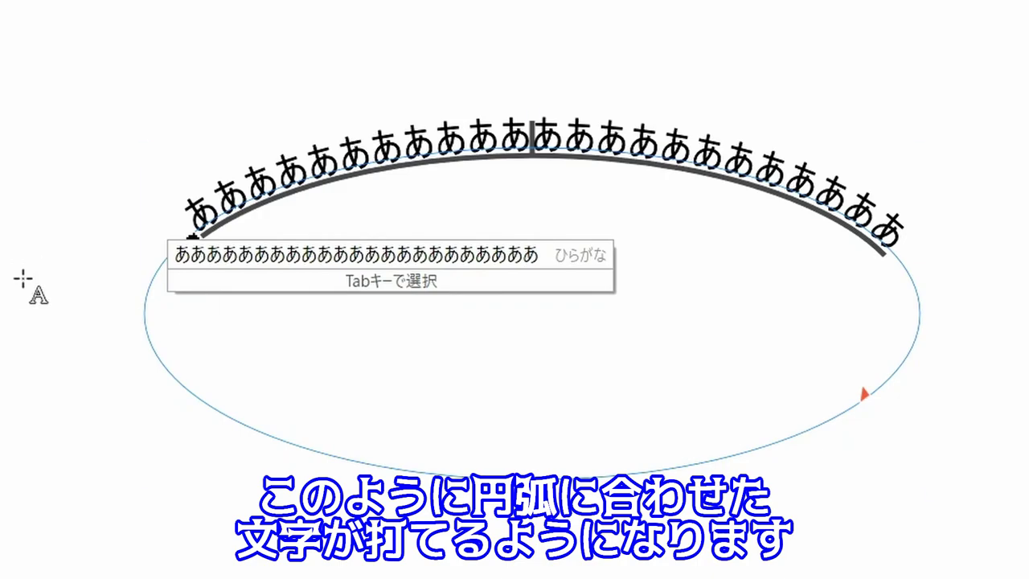
pyautogui.press('Return')
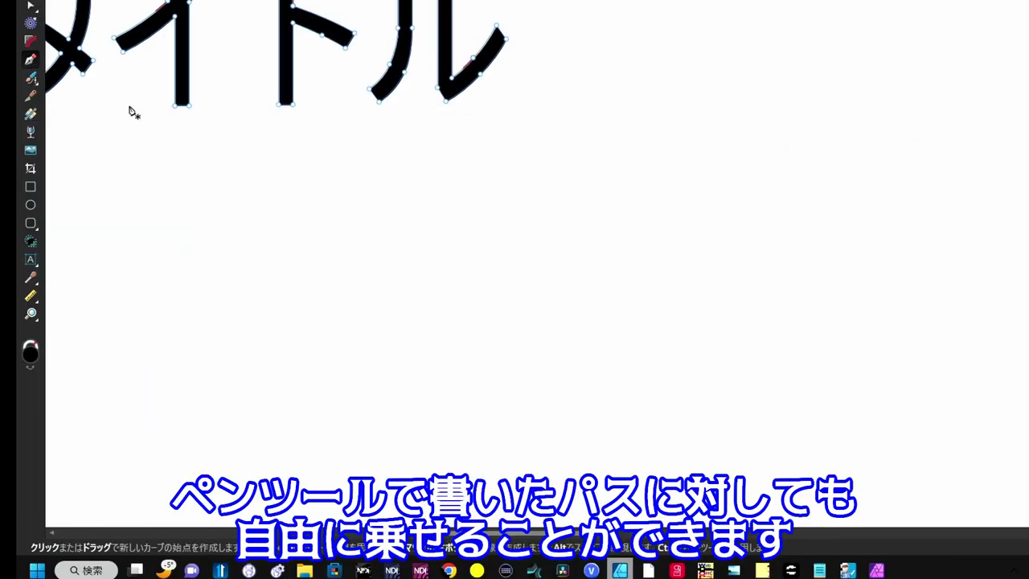
# - Draw a wavy three-node curve below the title
pyautogui.moveTo(285, 333); pyautogui.dragTo(416, 266)
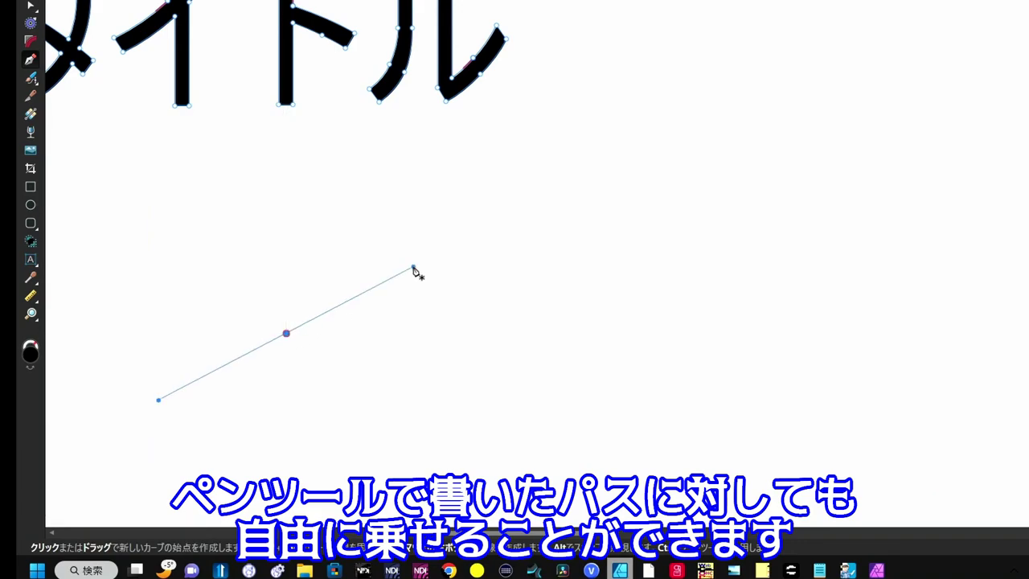
pyautogui.moveTo(606, 234); pyautogui.dragTo(689, 275)
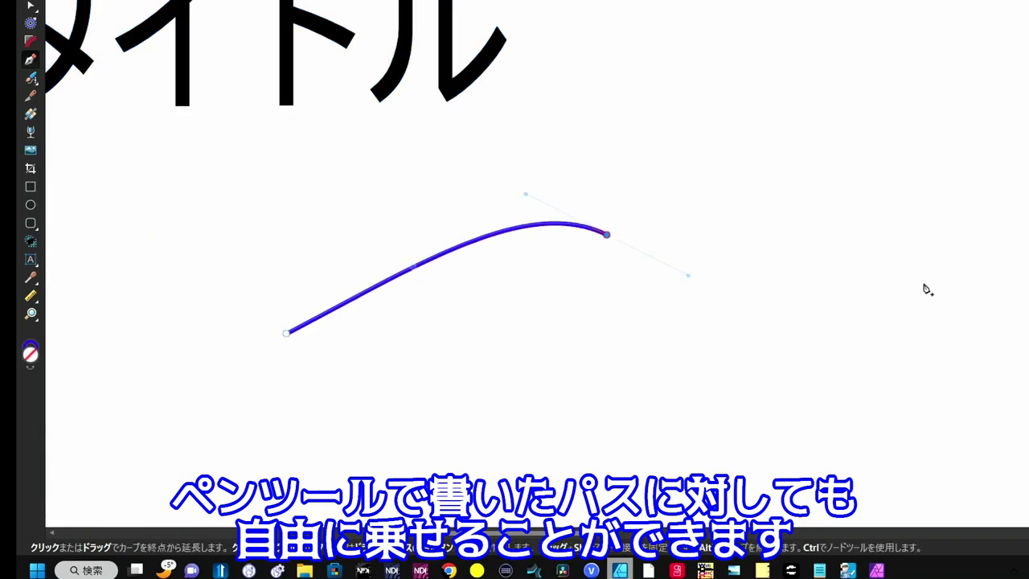
pyautogui.moveTo(909, 267); pyautogui.dragTo(960, 212)
# - Set a long string of あ characters along the wavy curve as path text
pyautogui.press('t')
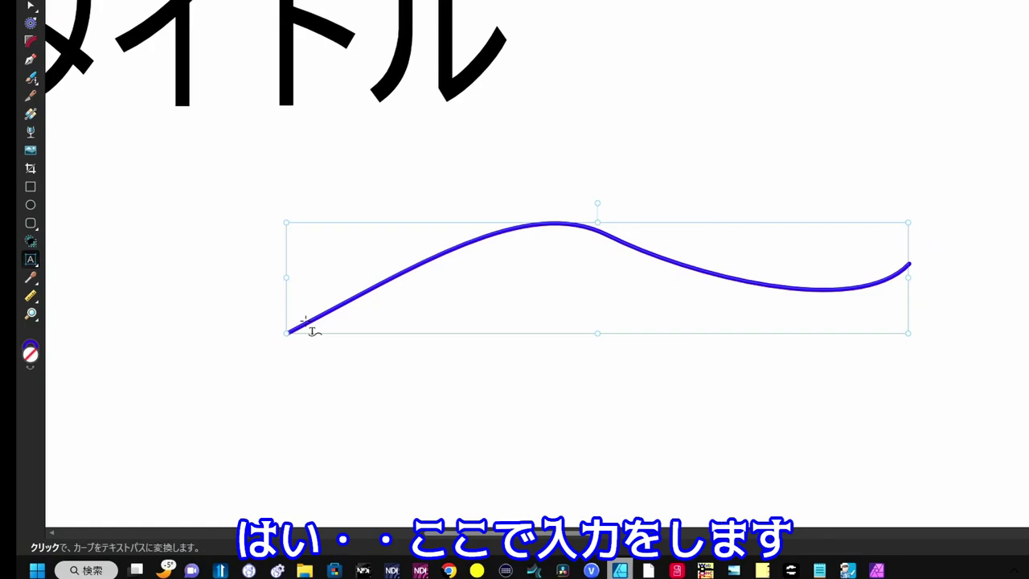
pyautogui.click(305, 321)
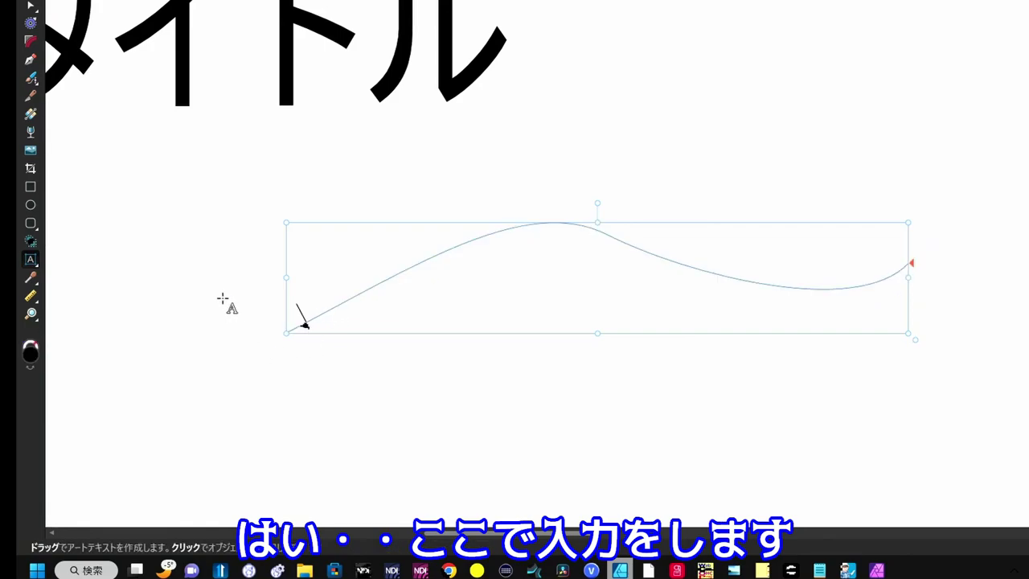
pyautogui.write('あ')
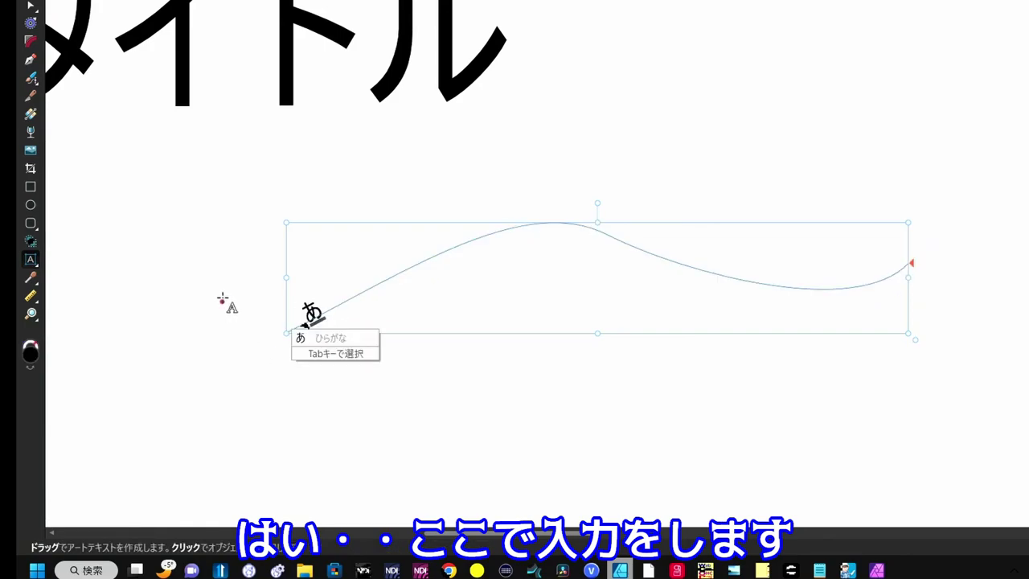
pyautogui.write('ああああああああ')
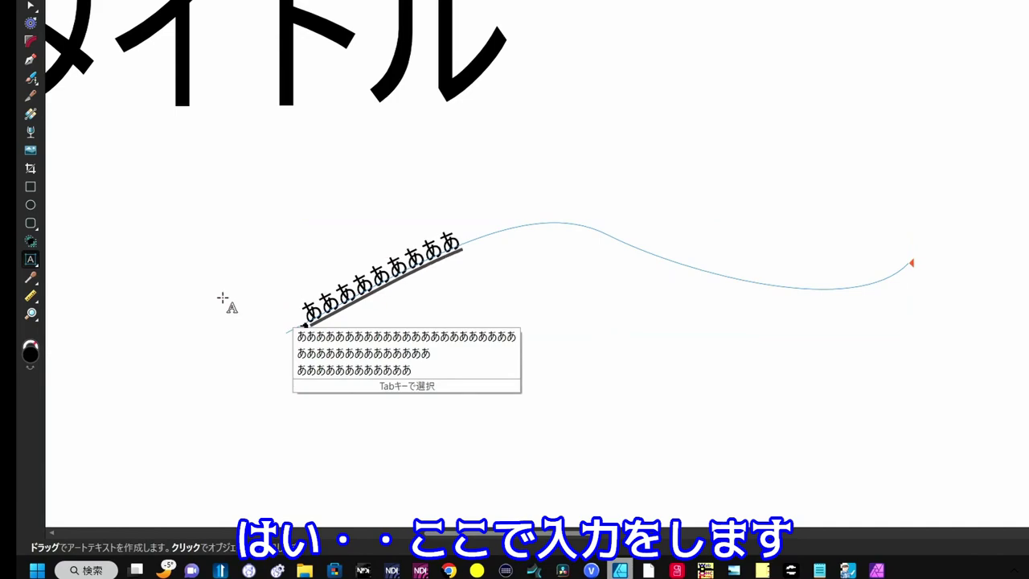
pyautogui.write('あああああああ')
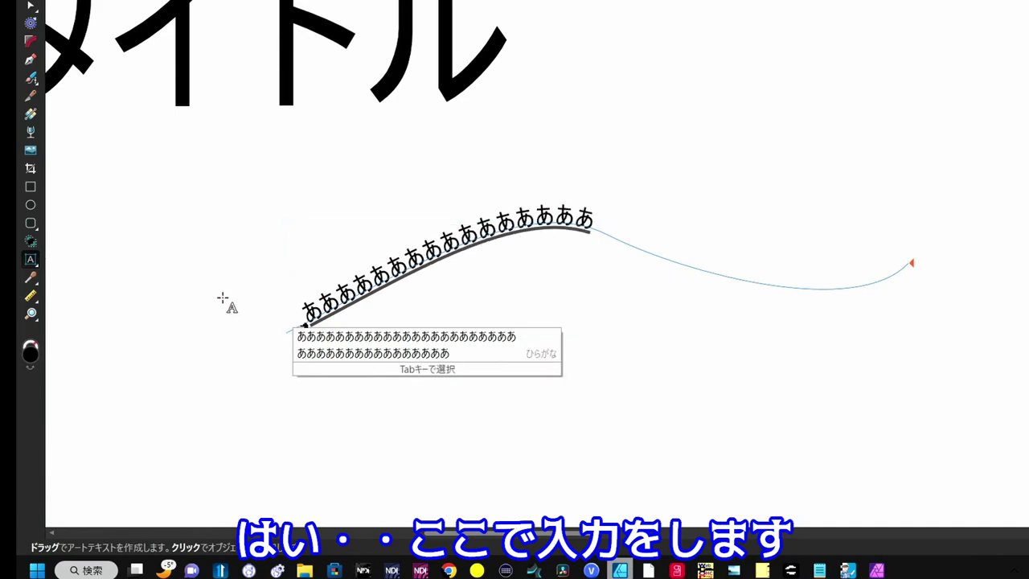
pyautogui.write('あああああああ')
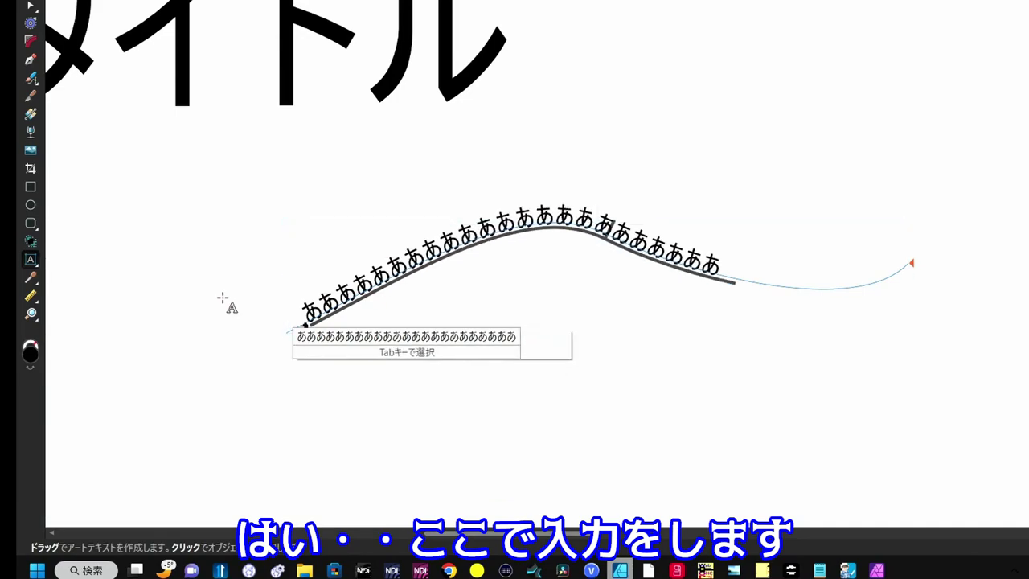
pyautogui.write('あああ')
pyautogui.press('Return')
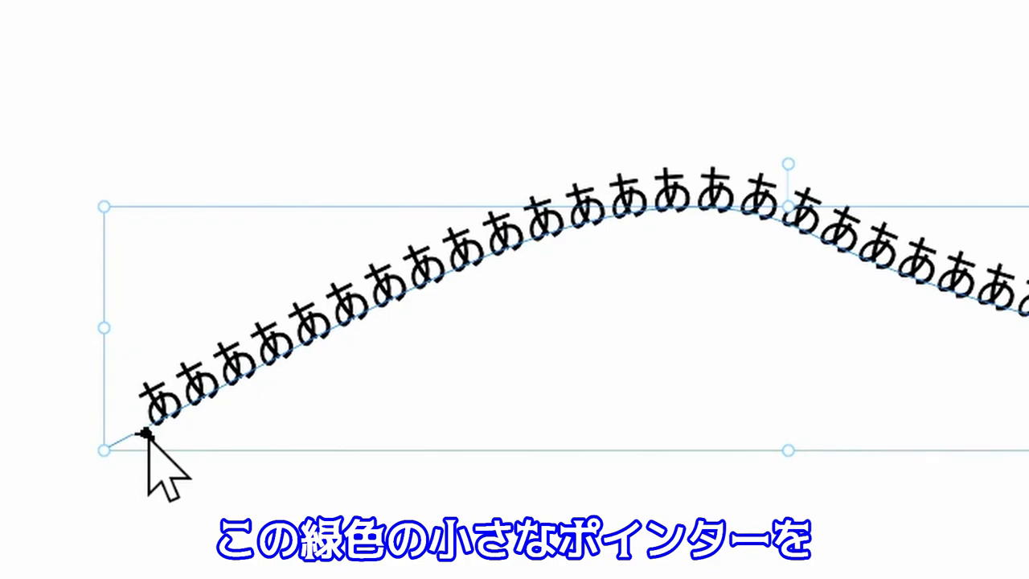
# - Slide the path text's start point rightward so the あ text begins further along the curve
pyautogui.moveTo(147, 434)
pyautogui.mouseDown()
pyautogui.moveTo(218, 413)
pyautogui.moveTo(253, 424)
pyautogui.moveTo(320, 415)
pyautogui.mouseUp()
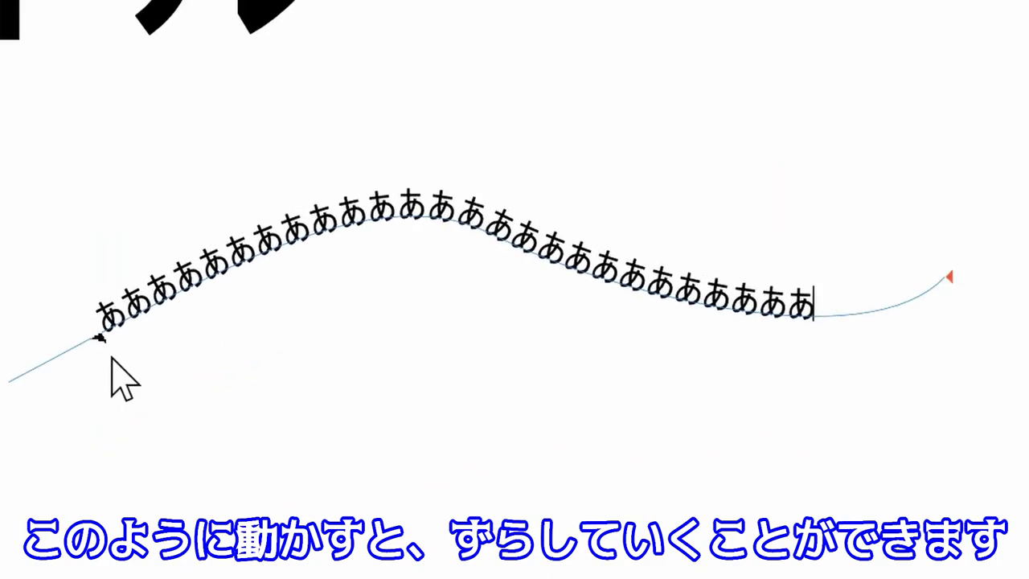
pyautogui.moveTo(107, 359)
pyautogui.mouseDown()
pyautogui.moveTo(217, 358)
pyautogui.moveTo(305, 372)
pyautogui.moveTo(467, 351)
pyautogui.mouseUp()
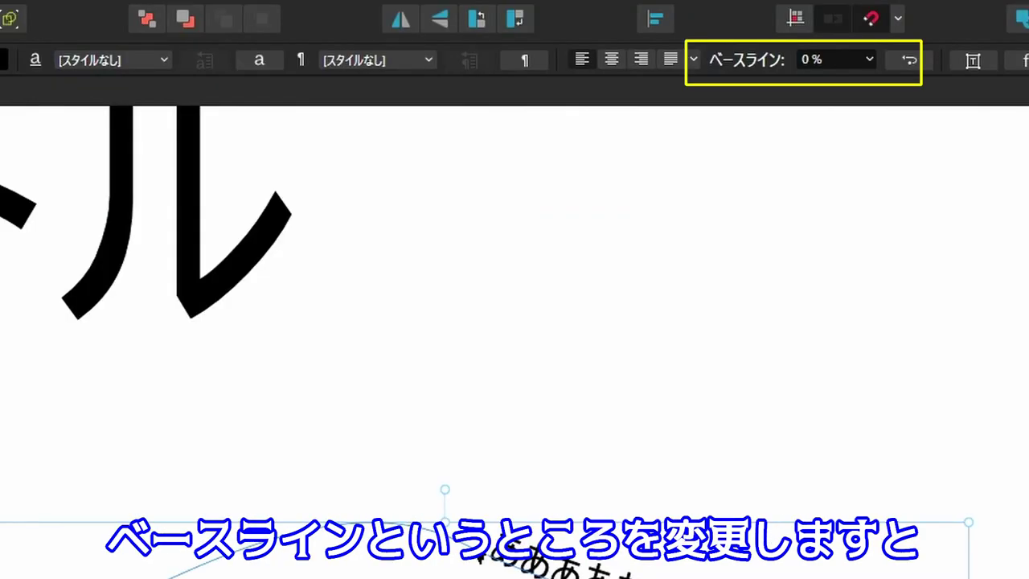
# - Select most of the path text and raise its baseline offset to 9%, lifting characters off the curve
pyautogui.click(869, 59)
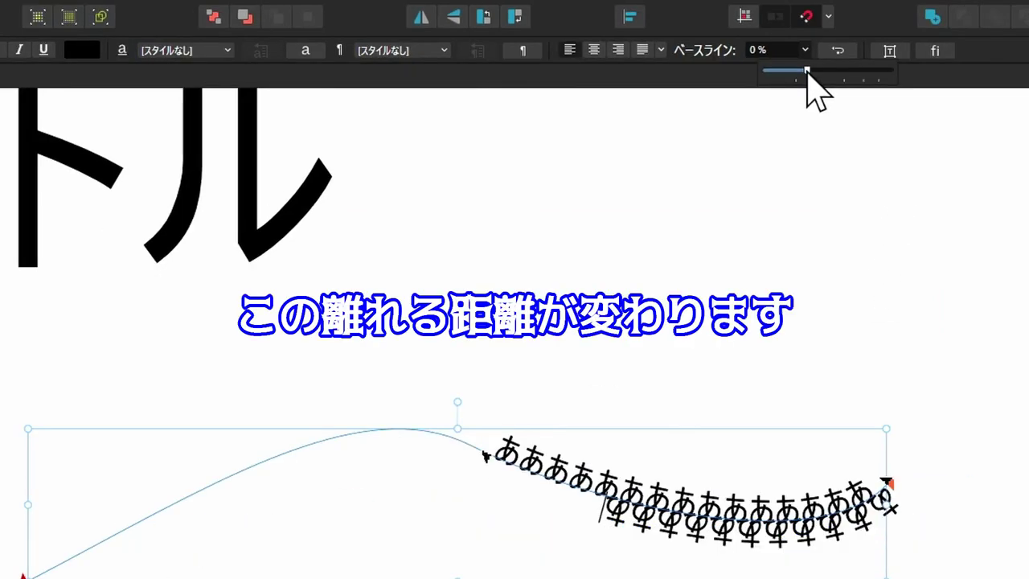
pyautogui.moveTo(808, 72)
pyautogui.mouseDown()
pyautogui.moveTo(815, 97)
pyautogui.moveTo(832, 87)
pyautogui.moveTo(809, 102)
pyautogui.moveTo(789, 91)
pyautogui.moveTo(770, 99)
pyautogui.mouseUp()
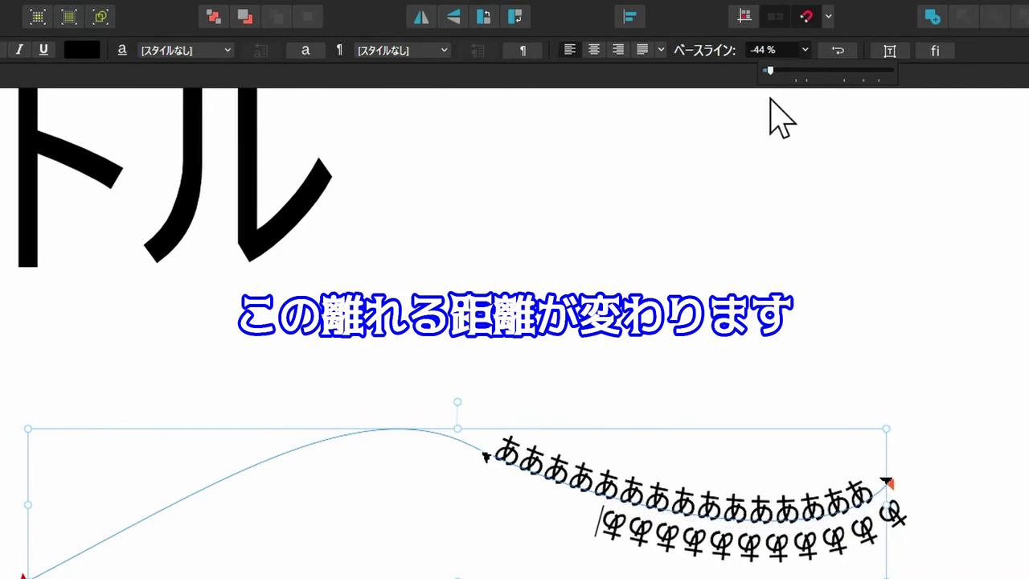
pyautogui.click(505, 450)
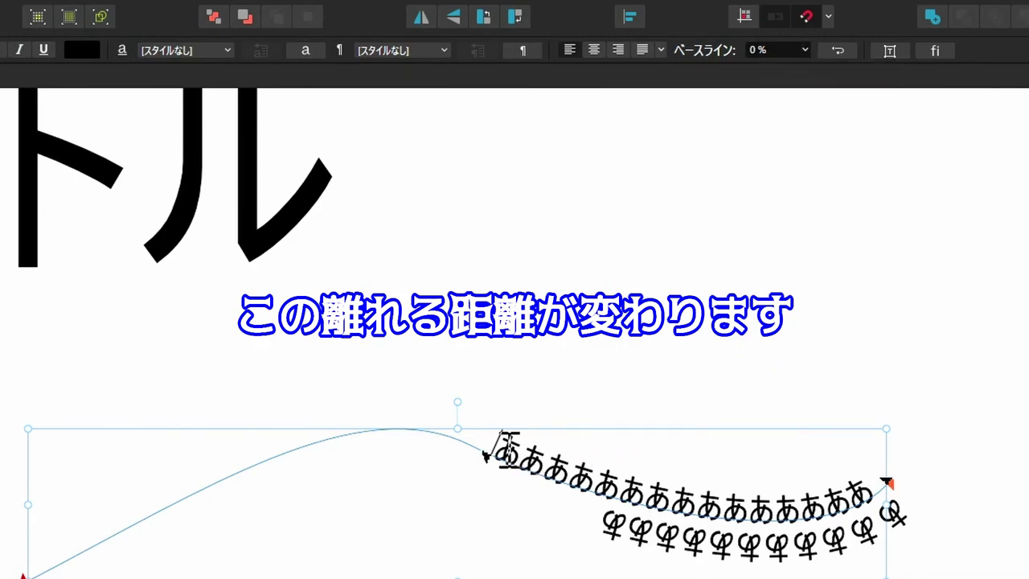
pyautogui.moveTo(505, 450)
pyautogui.mouseDown()
pyautogui.moveTo(582, 475)
pyautogui.moveTo(872, 482)
pyautogui.mouseUp()
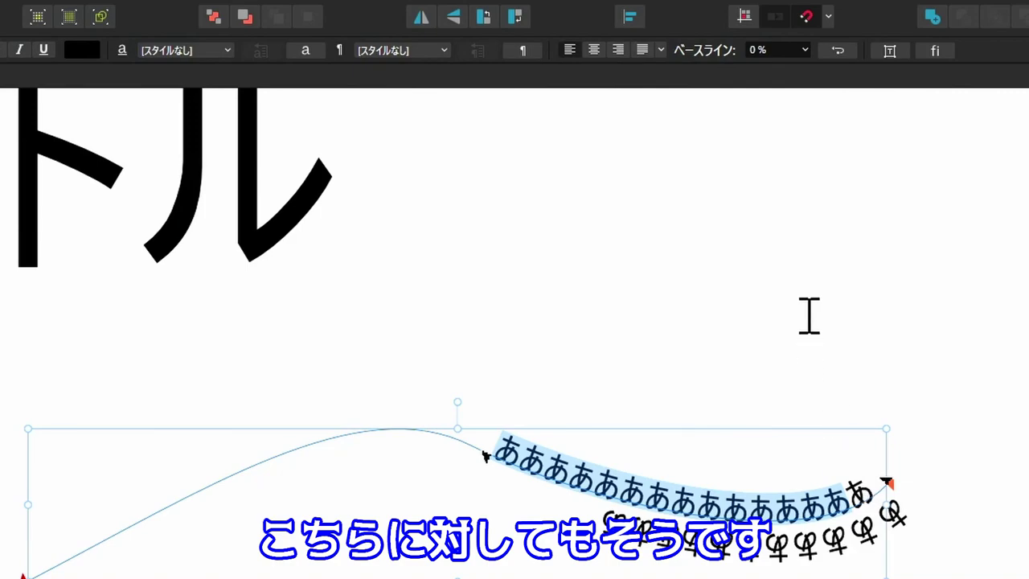
pyautogui.click(804, 50)
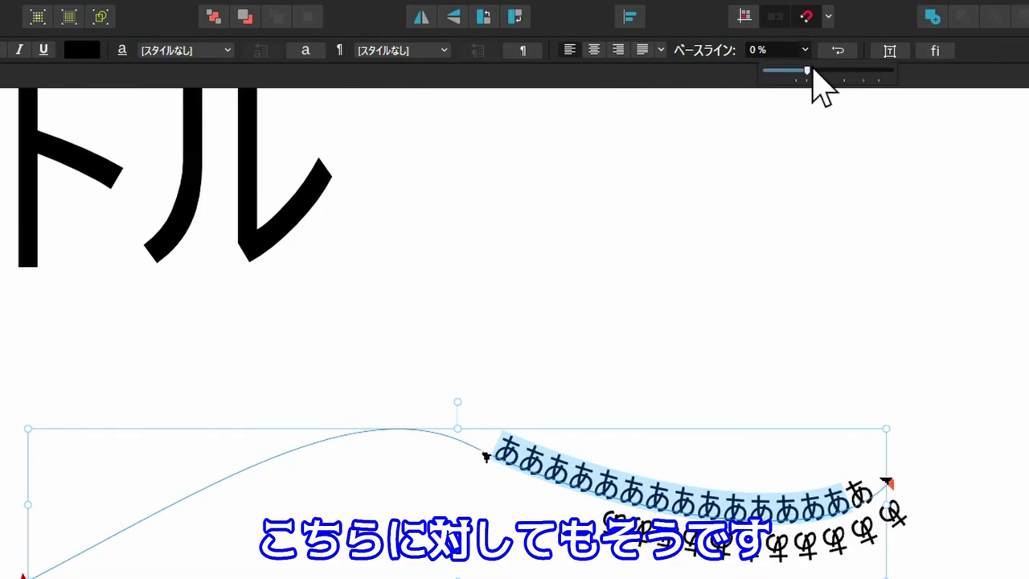
pyautogui.moveTo(811, 71); pyautogui.dragTo(766, 78)
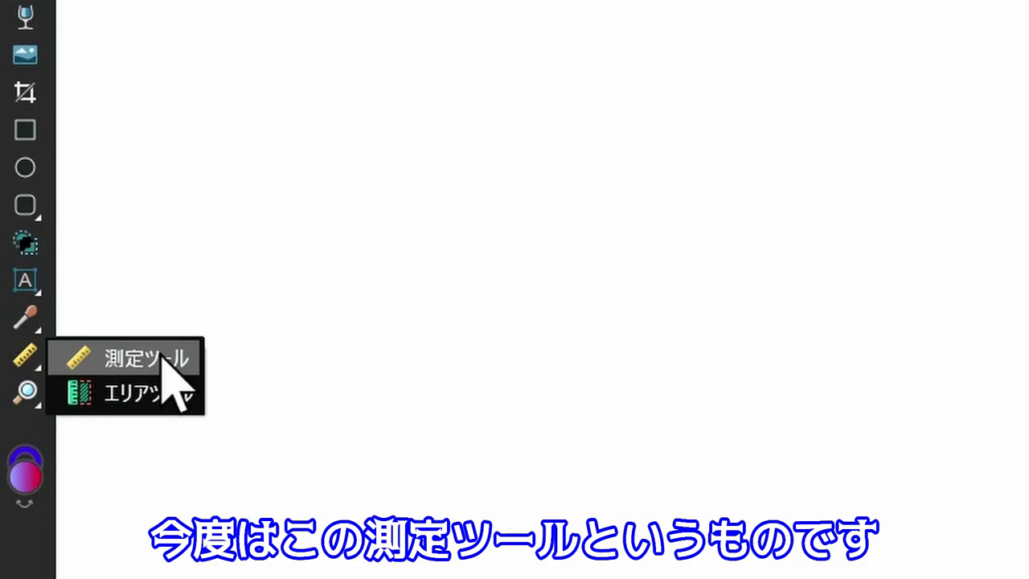
# - Measure a 214.1 px distance beneath the ル of the タイトル heading
pyautogui.click(164, 359)
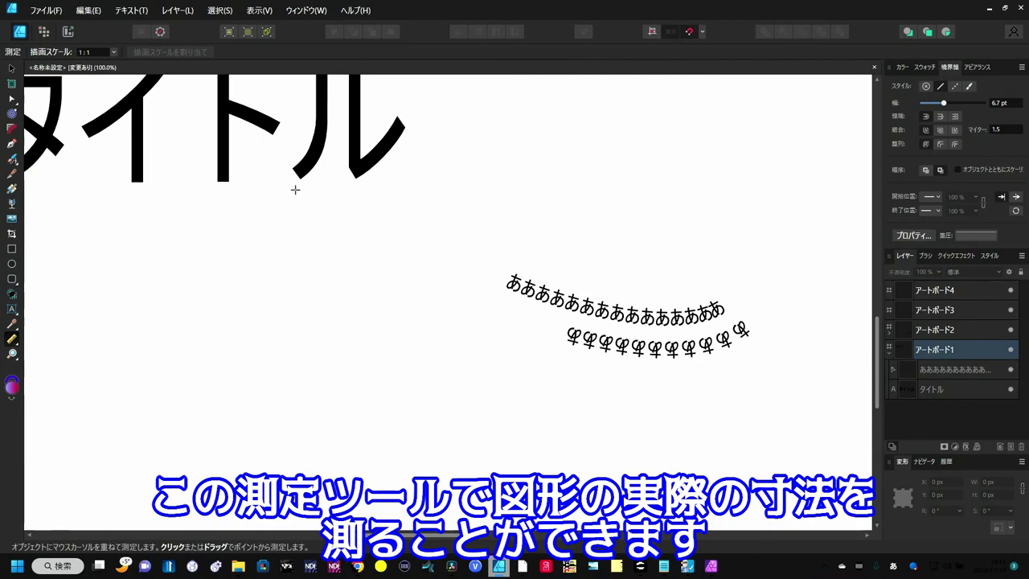
pyautogui.moveTo(295, 190); pyautogui.dragTo(411, 187)
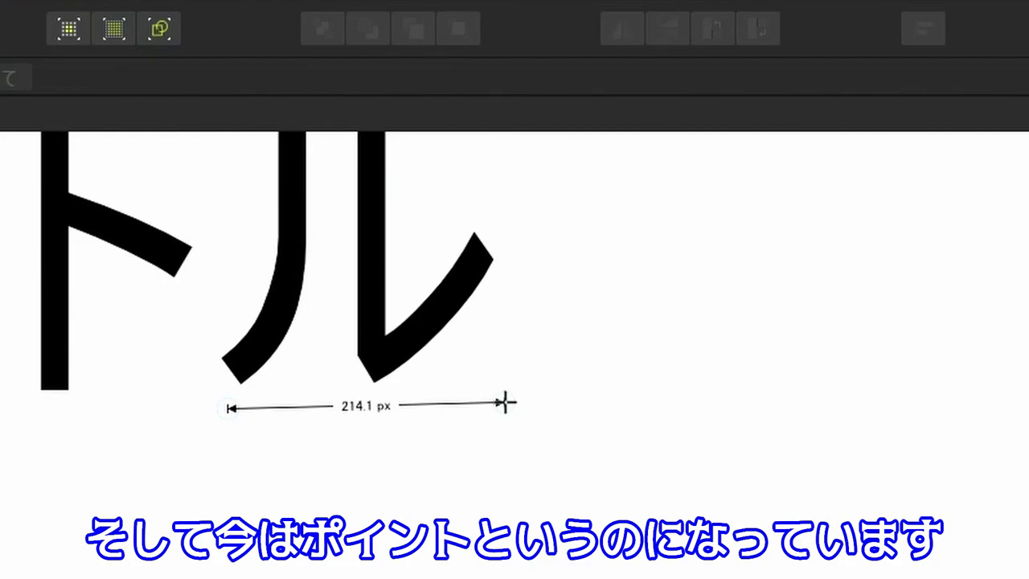
pyautogui.click(505, 403)
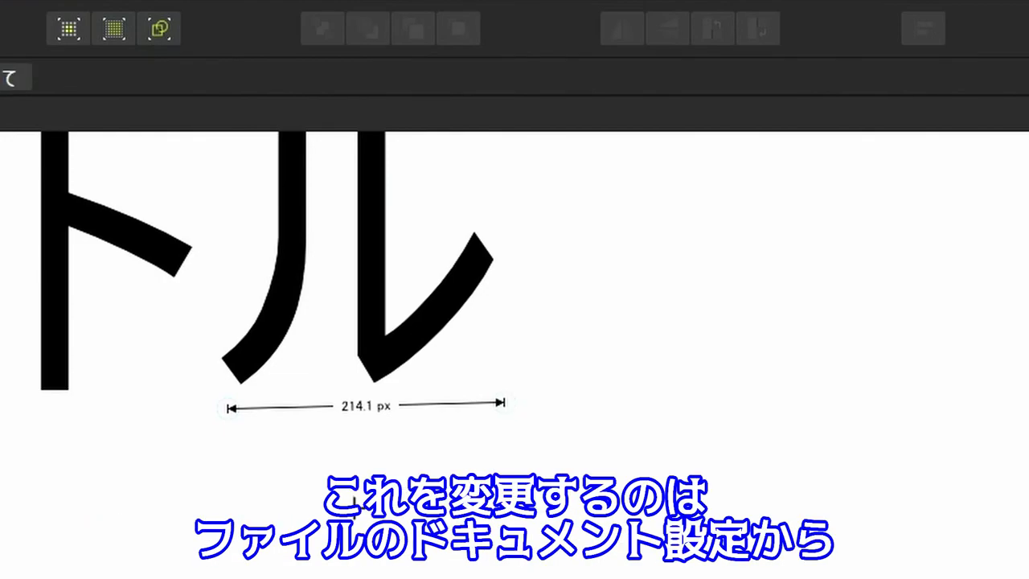
pyautogui.click(56, 12)
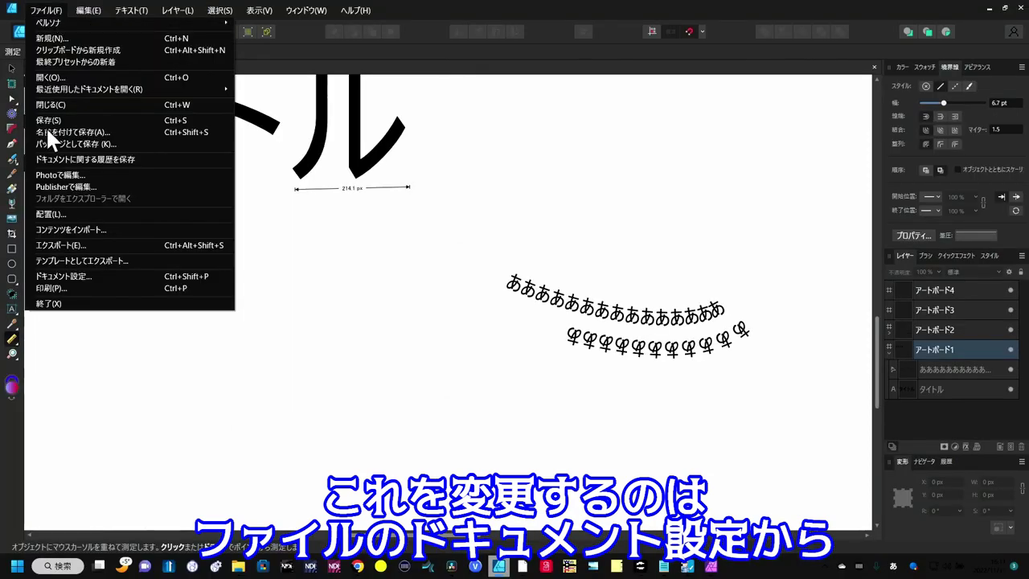
# - Set the document units to Millimetres in Document Setup and clear the measurement line
pyautogui.click(61, 276)
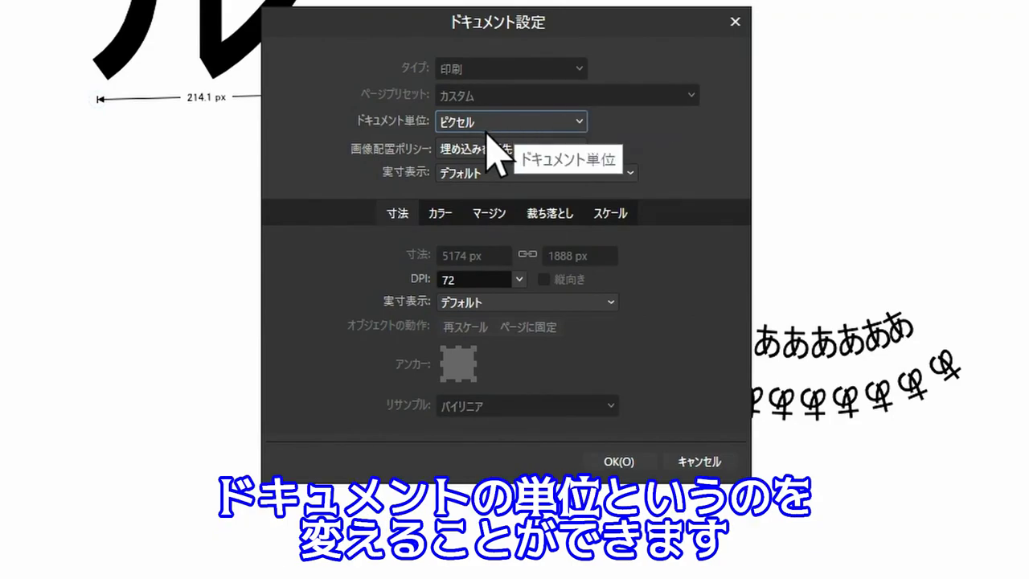
pyautogui.click(581, 125)
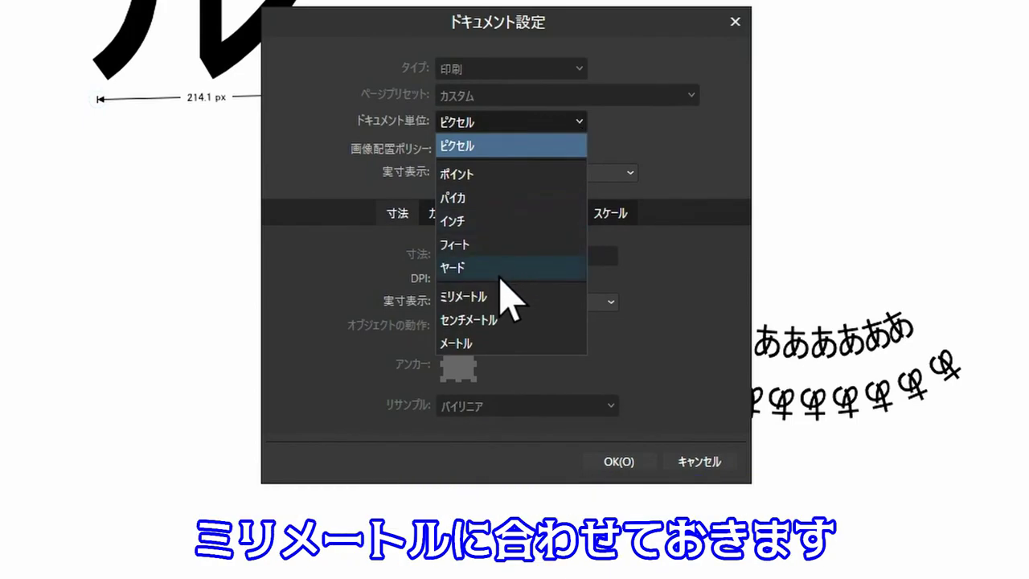
pyautogui.click(467, 301)
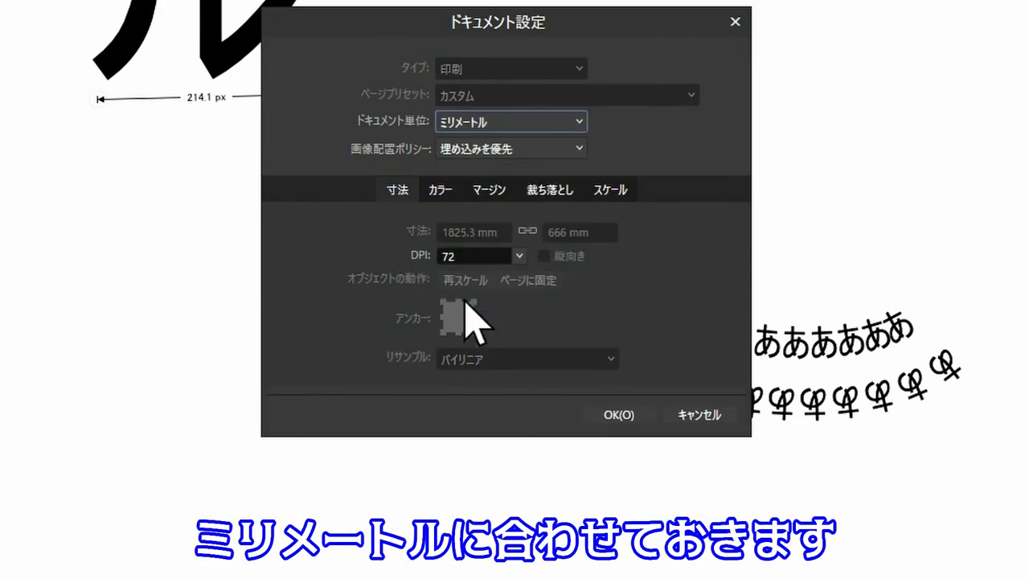
pyautogui.click(618, 414)
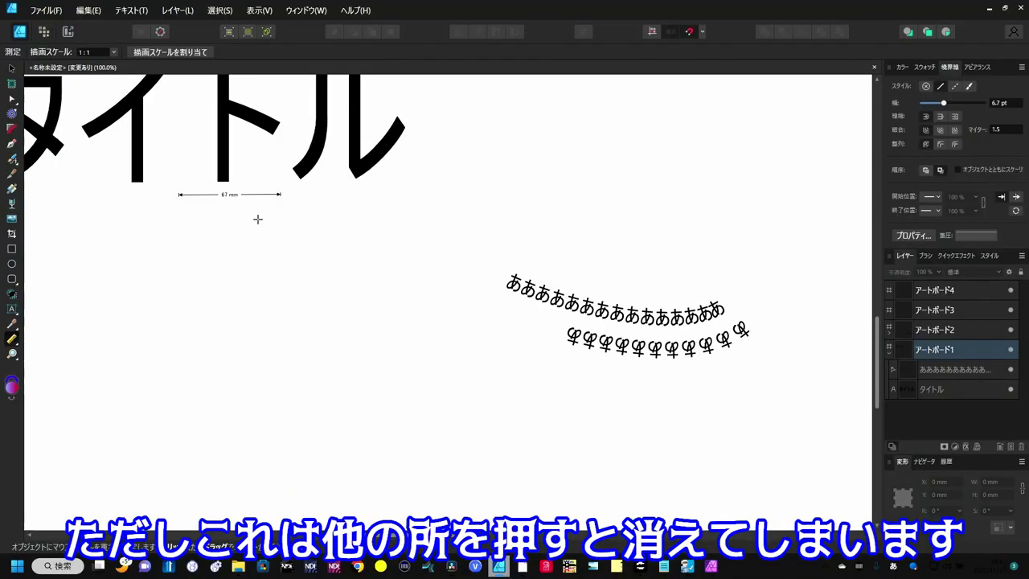
pyautogui.click(11, 67)
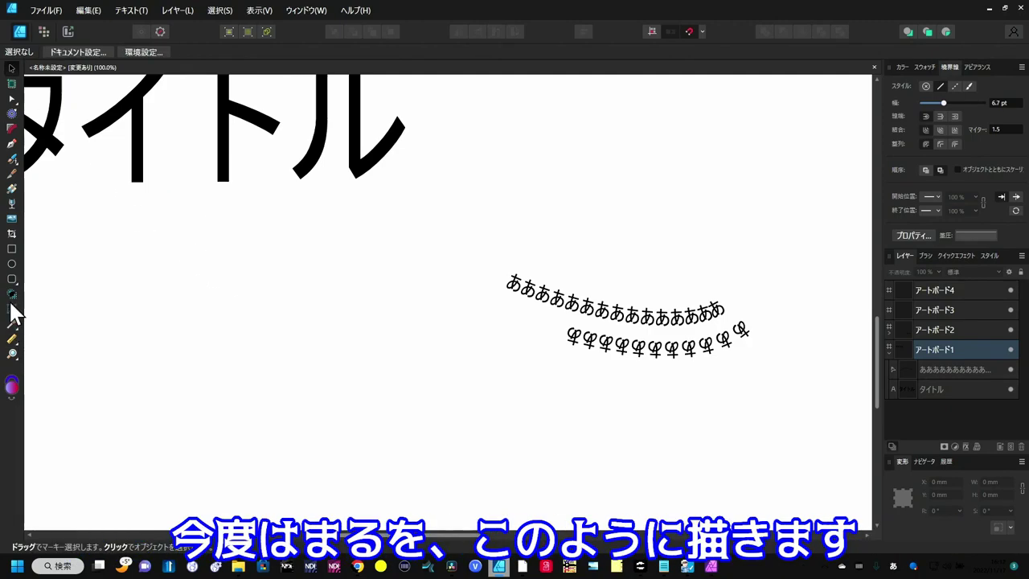
# - Draw an ellipse below the title and measure it with the Area Tool: 8235.8 mm², 328.3 mm perimeter
pyautogui.click(11, 263)
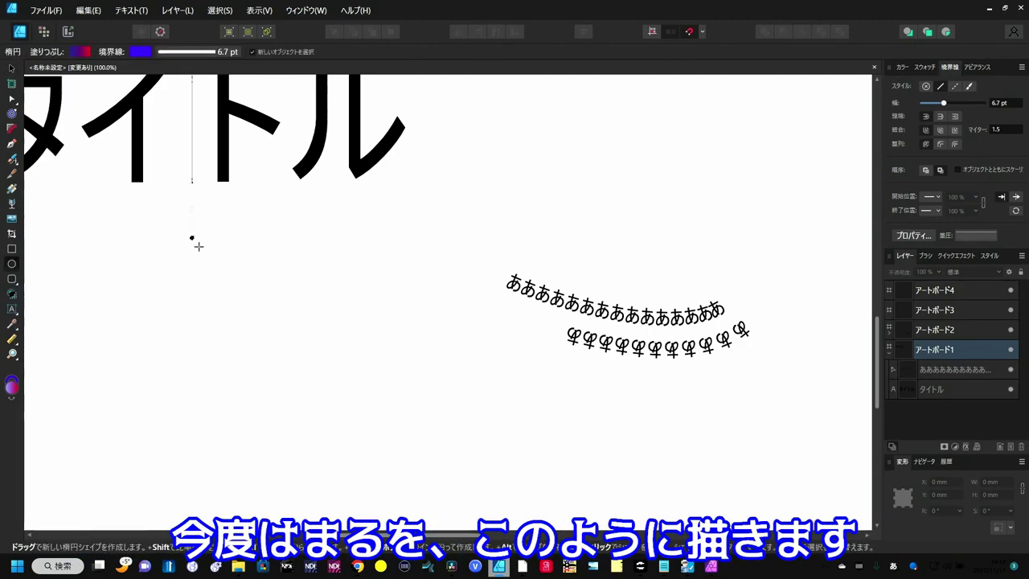
pyautogui.moveTo(192, 238); pyautogui.dragTo(377, 369)
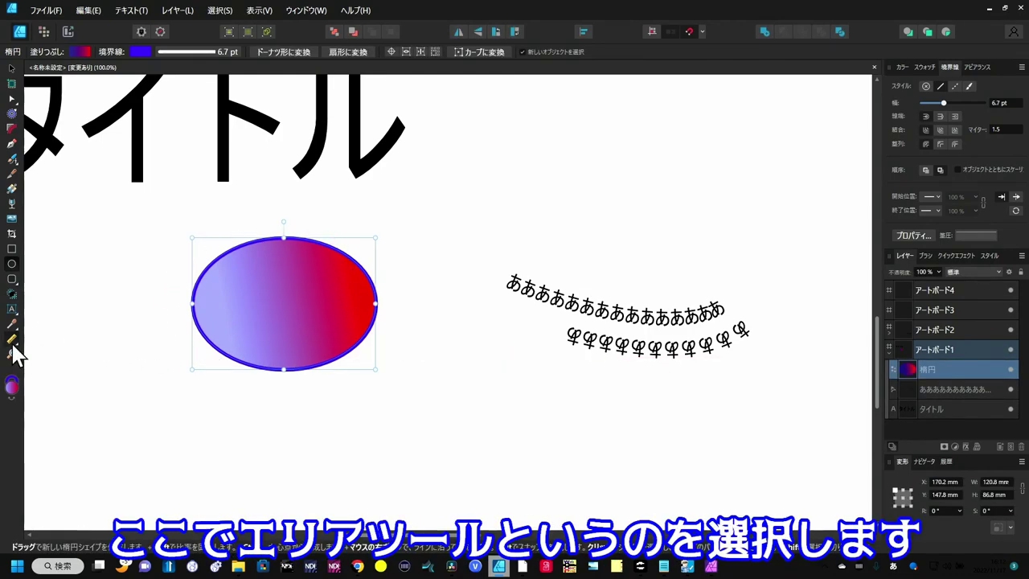
pyautogui.rightClick(12, 339)
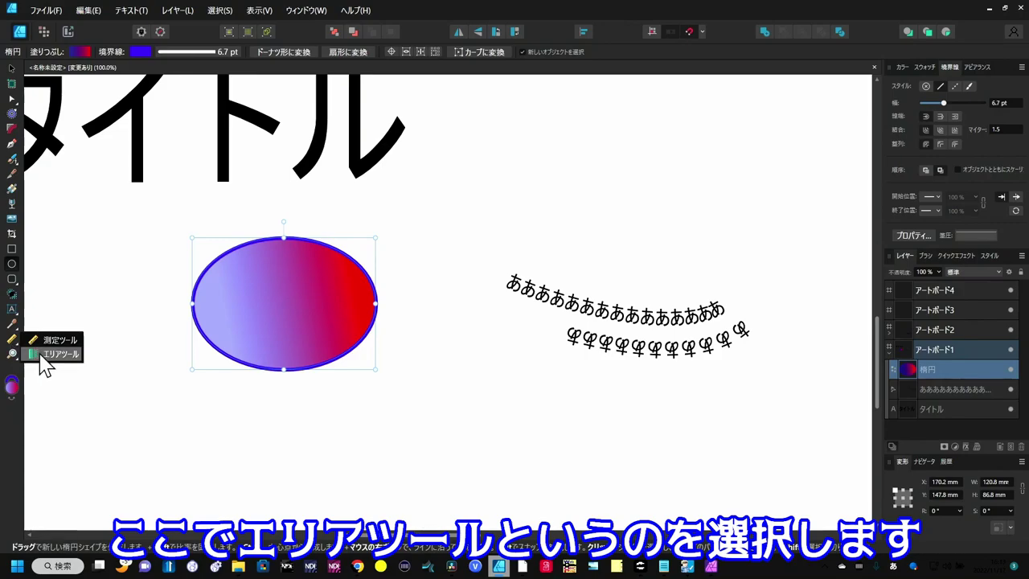
pyautogui.click(40, 359)
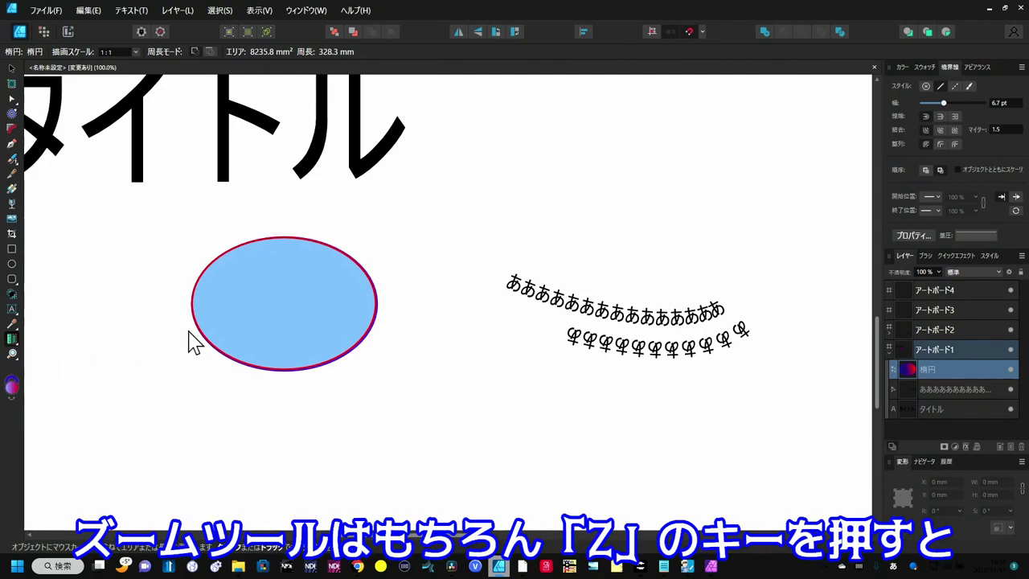
# - Zoom in, then zoom back out to 50% so the whole artboard is visible
pyautogui.press('z')
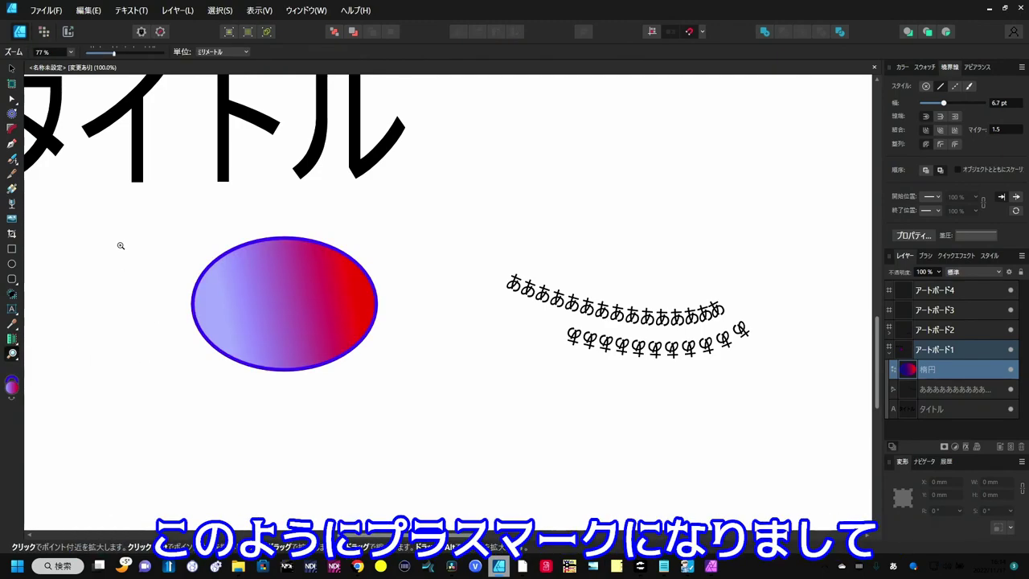
pyautogui.moveTo(178, 239)
pyautogui.mouseDown()
pyautogui.moveTo(294, 323)
pyautogui.moveTo(191, 238)
pyautogui.mouseUp()
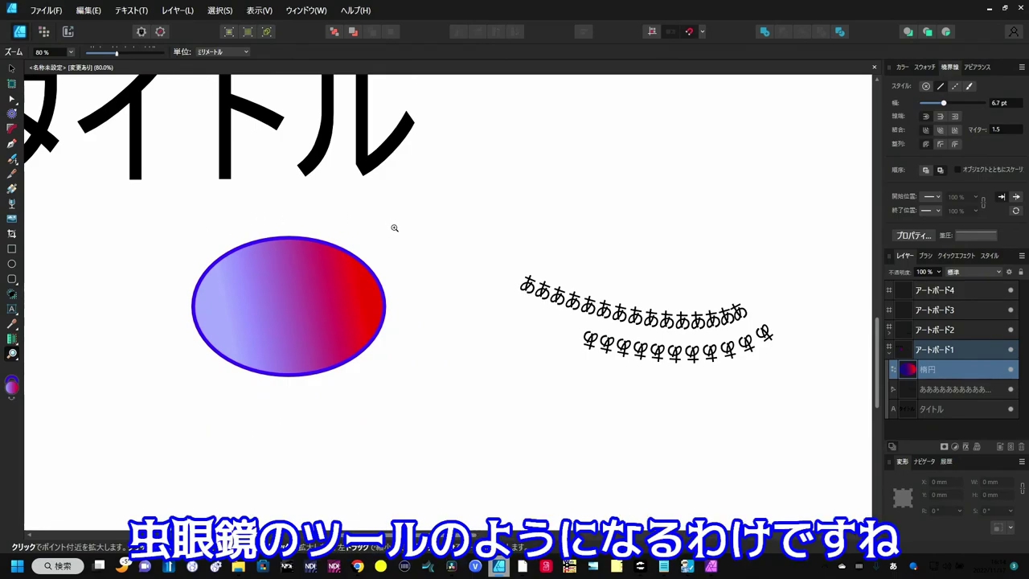
pyautogui.moveTo(372, 244); pyautogui.dragTo(311, 314)
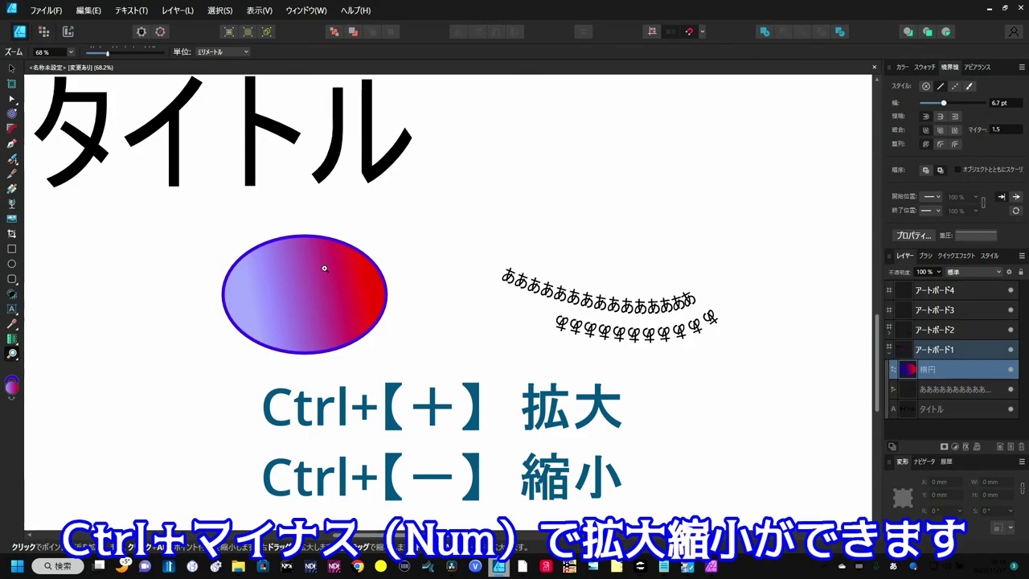
pyautogui.hotkey('ctrl', '+')
pyautogui.hotkey('ctrl', '+')
pyautogui.hotkey('ctrl', '+')
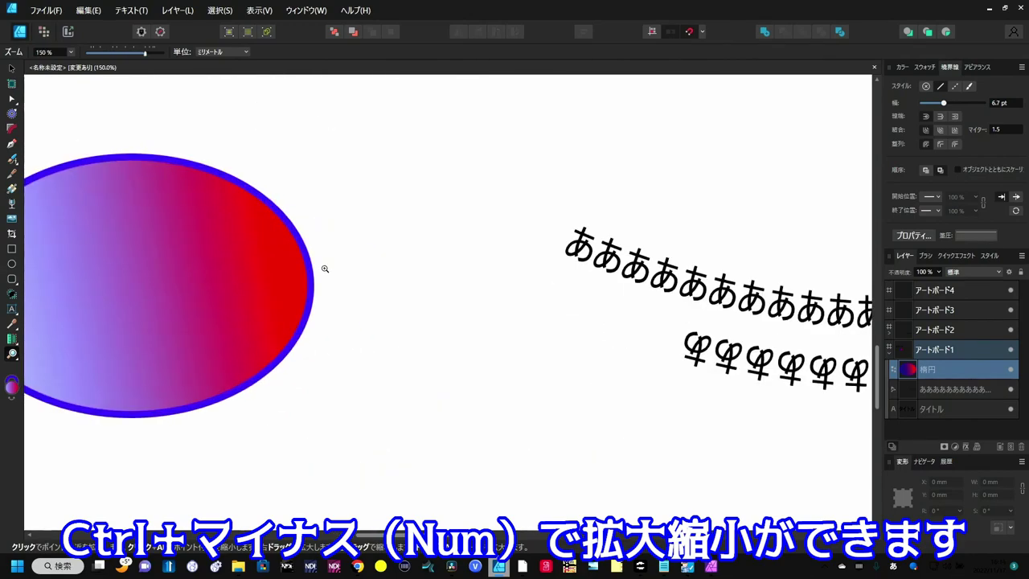
pyautogui.hotkey('ctrl', '-')
pyautogui.hotkey('ctrl', '-')
pyautogui.hotkey('ctrl', '-')
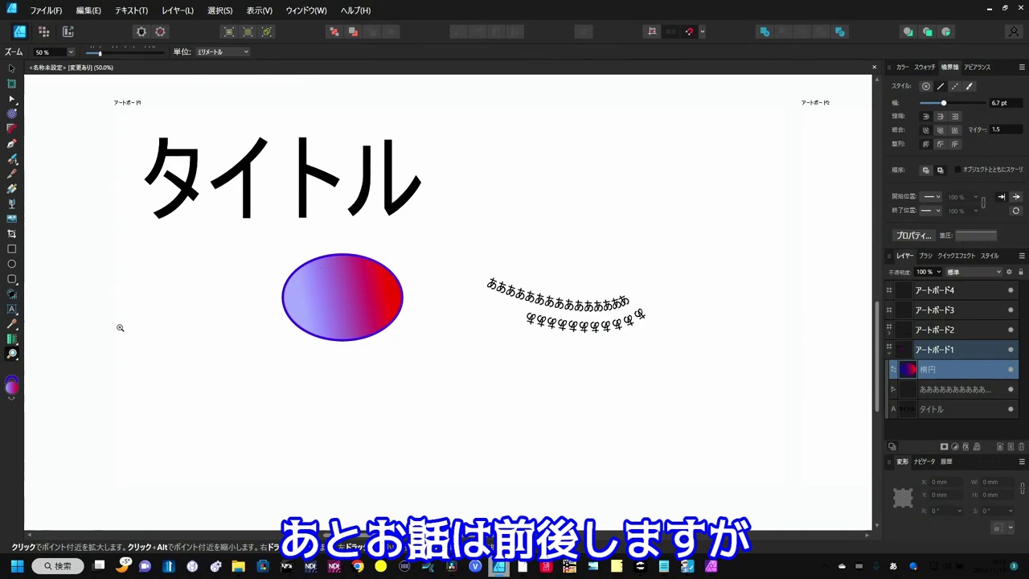
# - Draw a tall, narrow frame text box at the artboard's right edge and type a row of あ characters
pyautogui.click(12, 309)
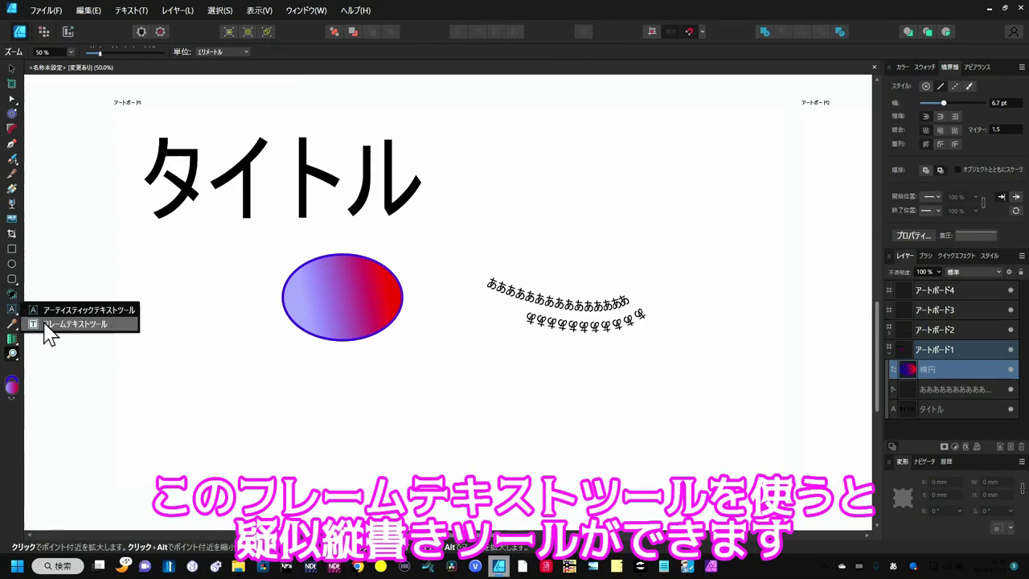
pyautogui.click(45, 323)
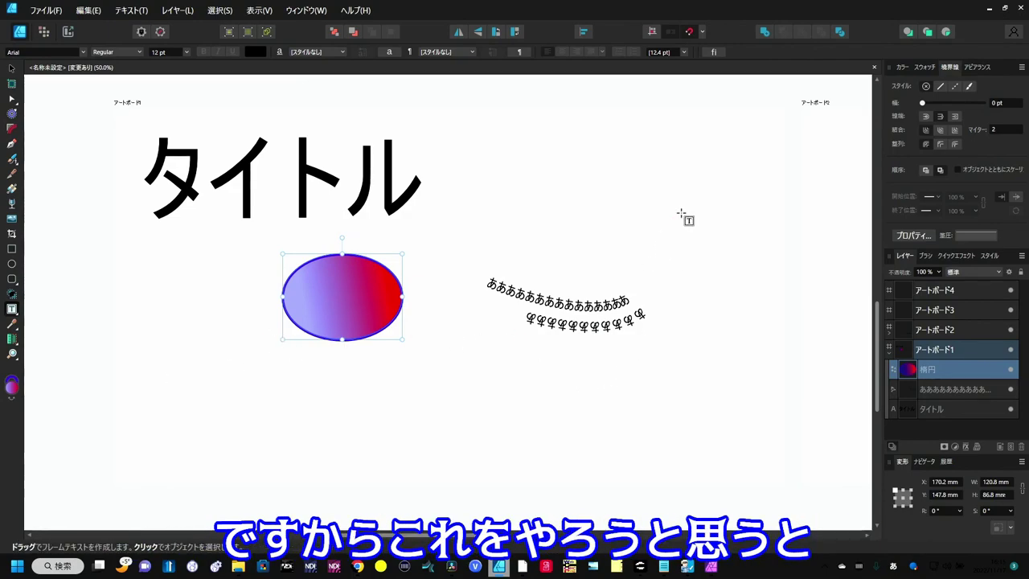
pyautogui.moveTo(694, 149); pyautogui.dragTo(717, 427)
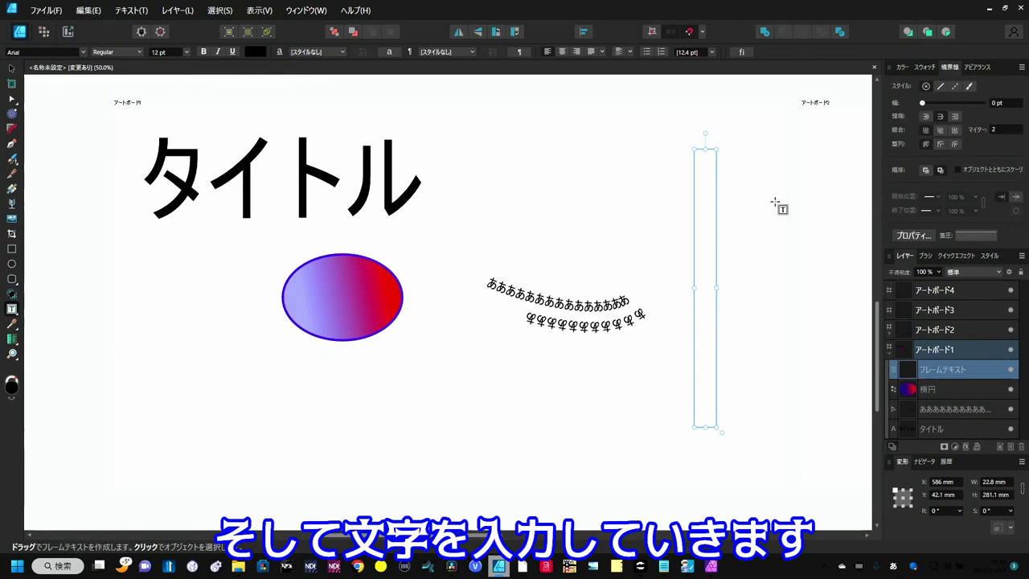
pyautogui.write('あああああああ')
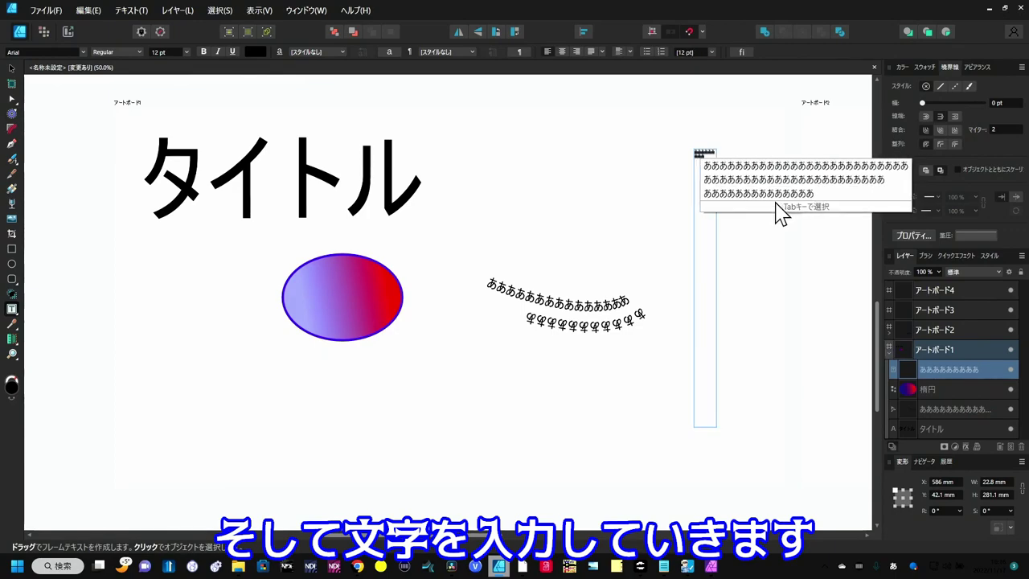
pyautogui.write('ああああああ')
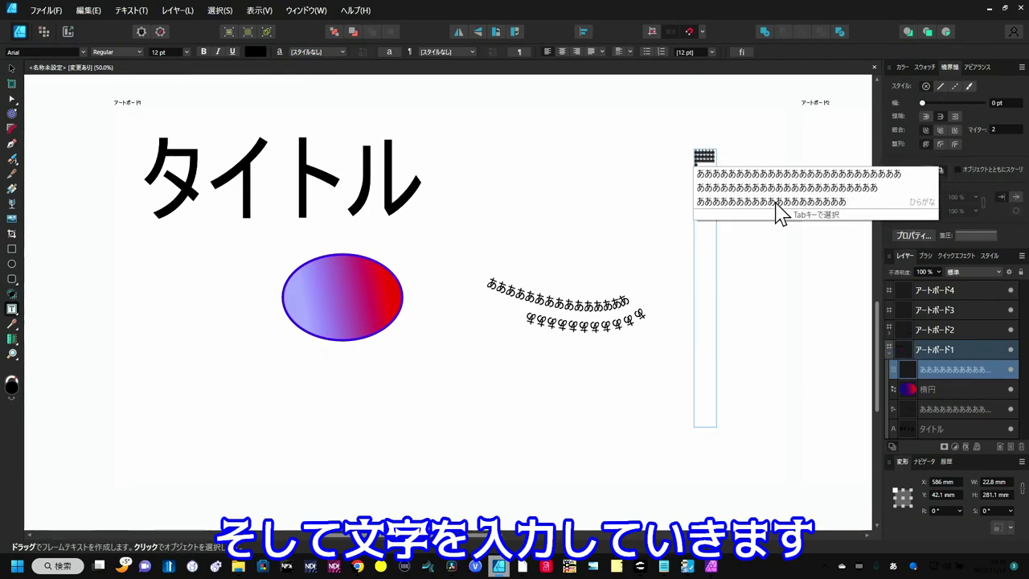
pyautogui.press('Return')
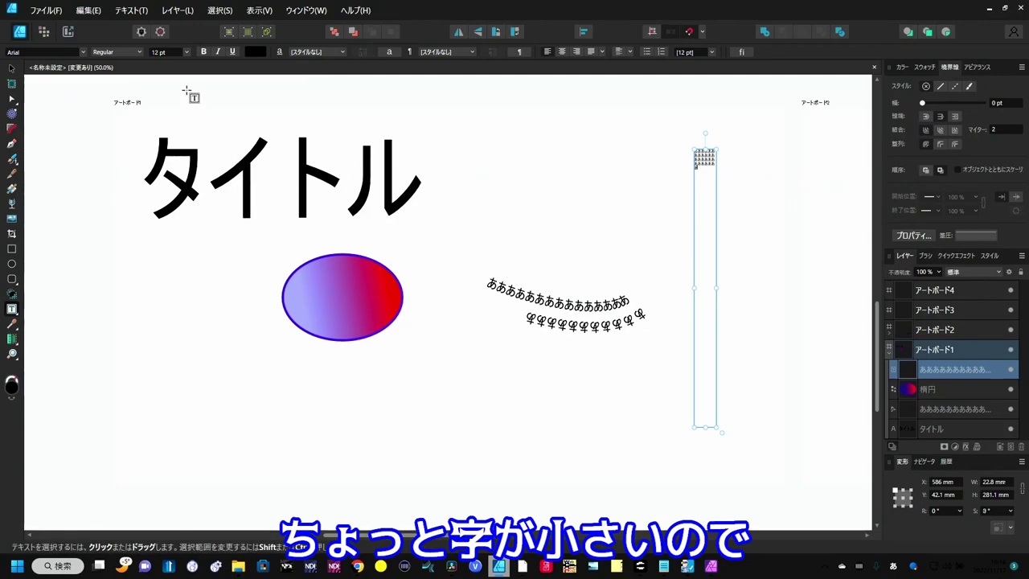
# - Set the あ text to 36 pt and narrow its frame to 11.9 mm so they stack in one column
pyautogui.click(188, 49)
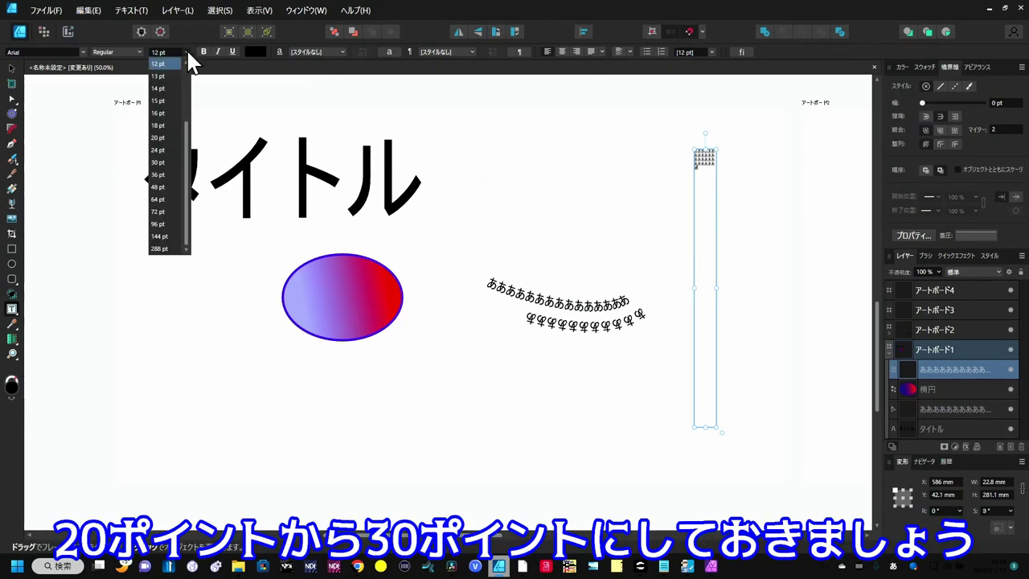
pyautogui.click(193, 96)
pyautogui.moveTo(696, 170); pyautogui.dragTo(683, 144)
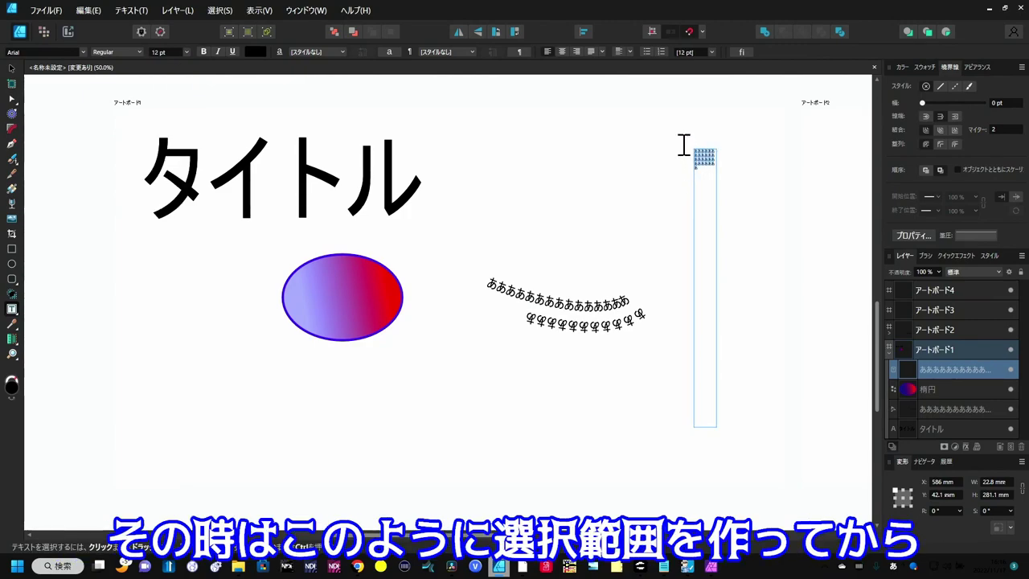
pyautogui.click(186, 52)
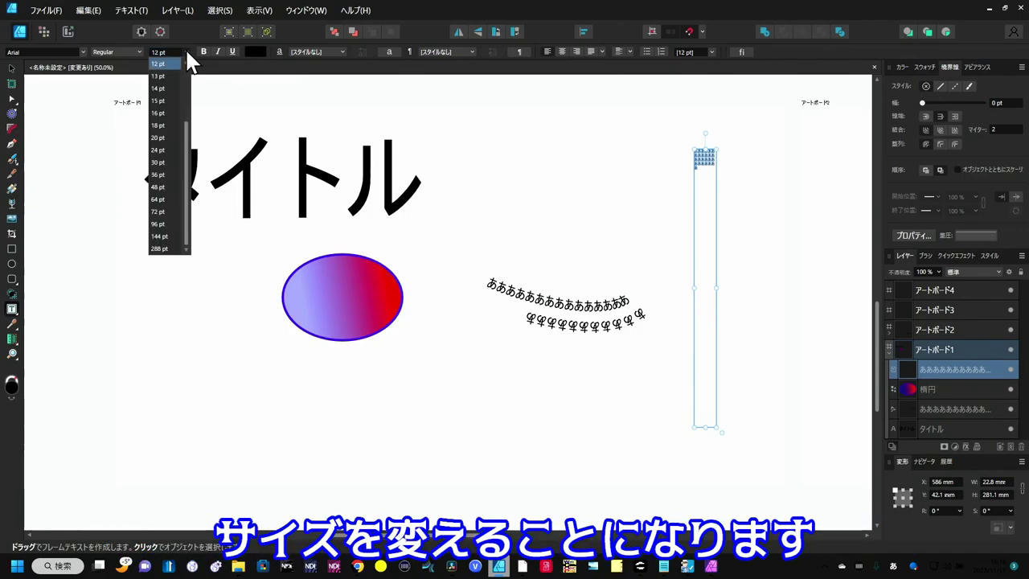
pyautogui.click(170, 176)
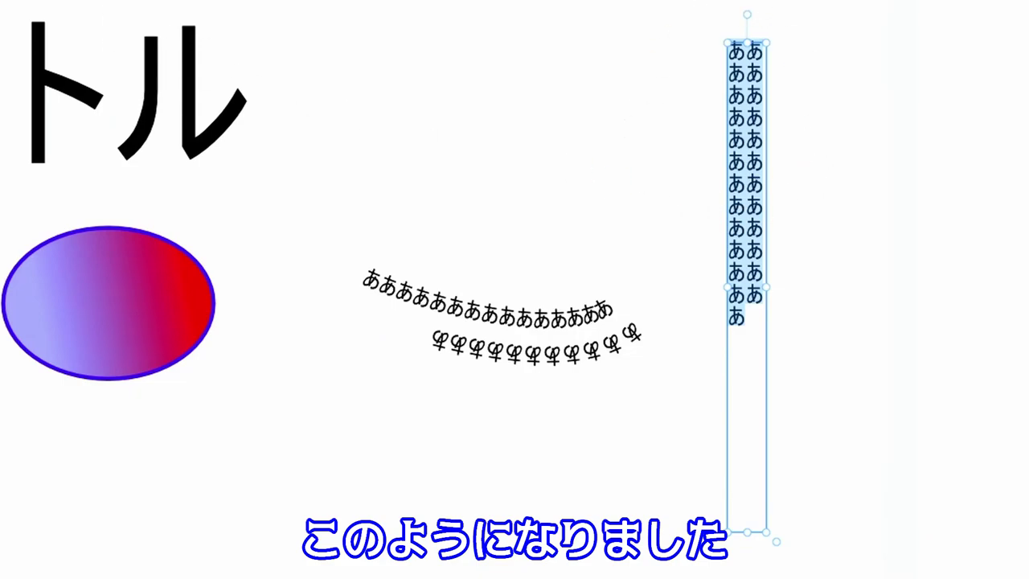
pyautogui.press('Escape')
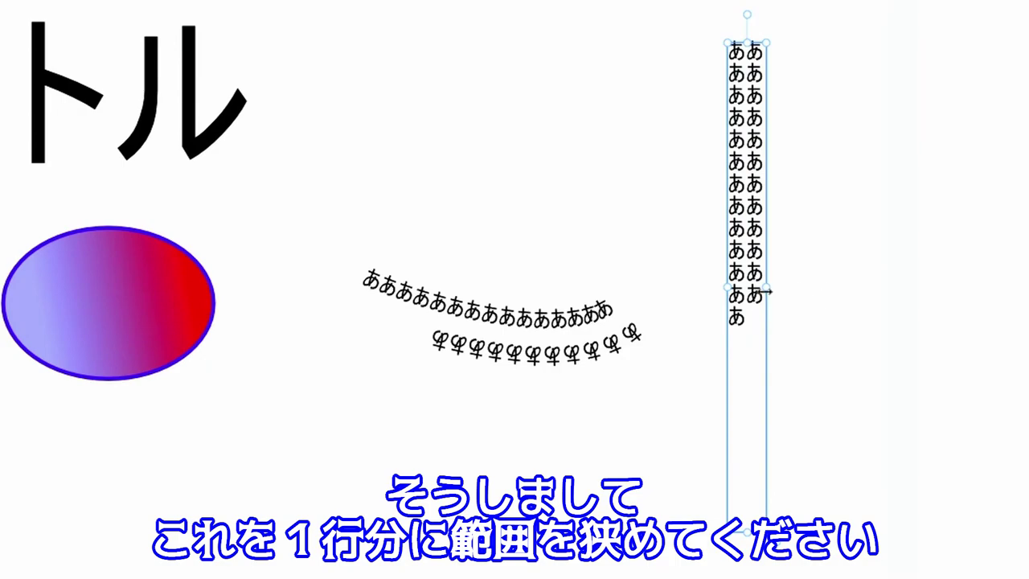
pyautogui.moveTo(765, 286); pyautogui.dragTo(745, 286)
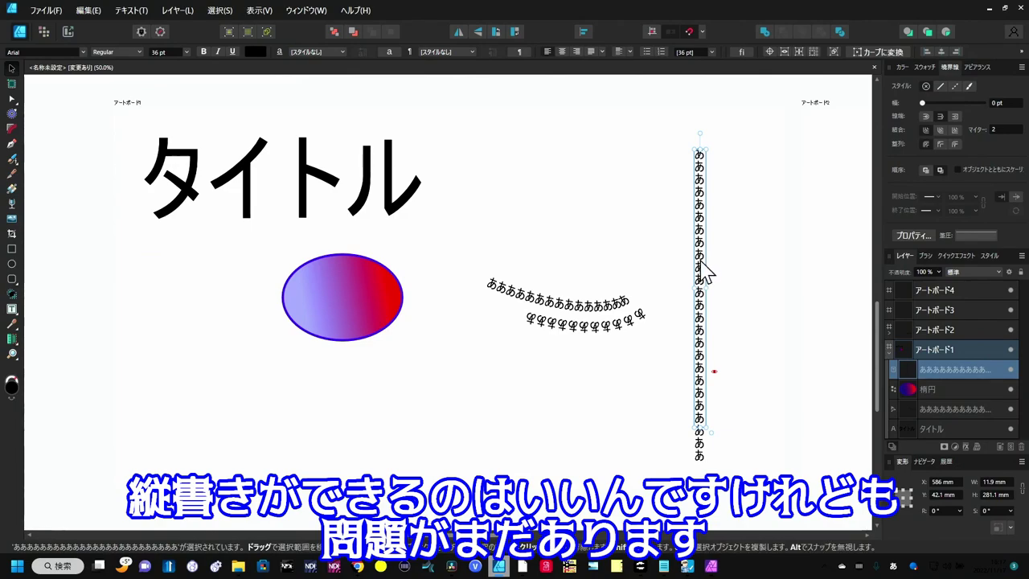
# - Insert an ideographic comma 、 partway down the あ column and left-align the text
pyautogui.press('t')
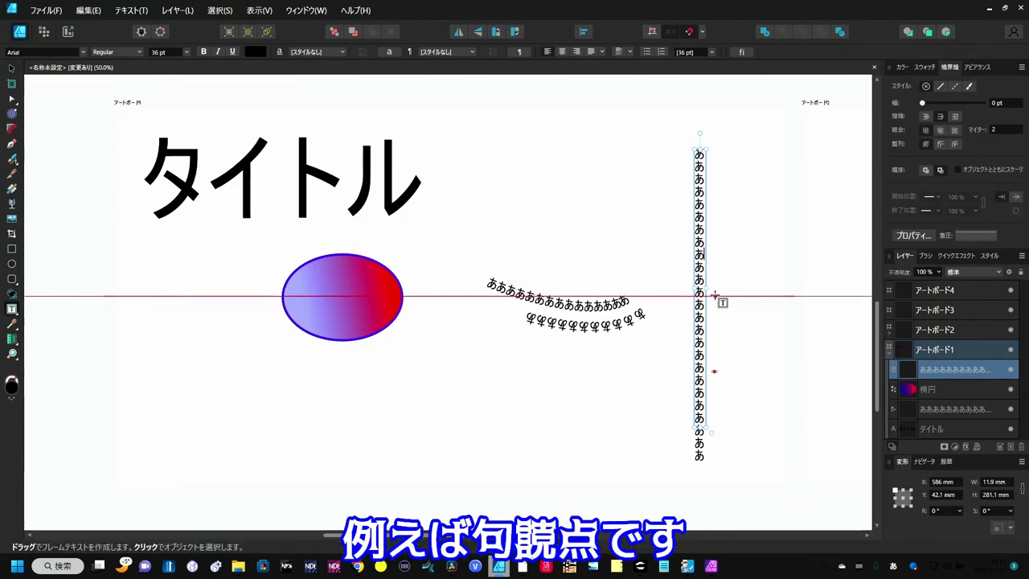
pyautogui.write('、')
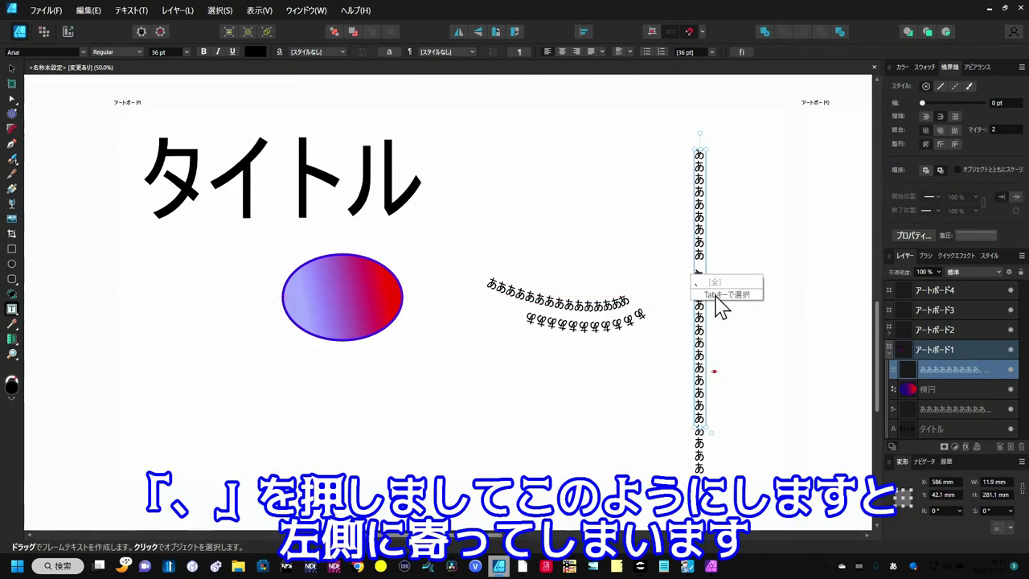
pyautogui.press('Return')
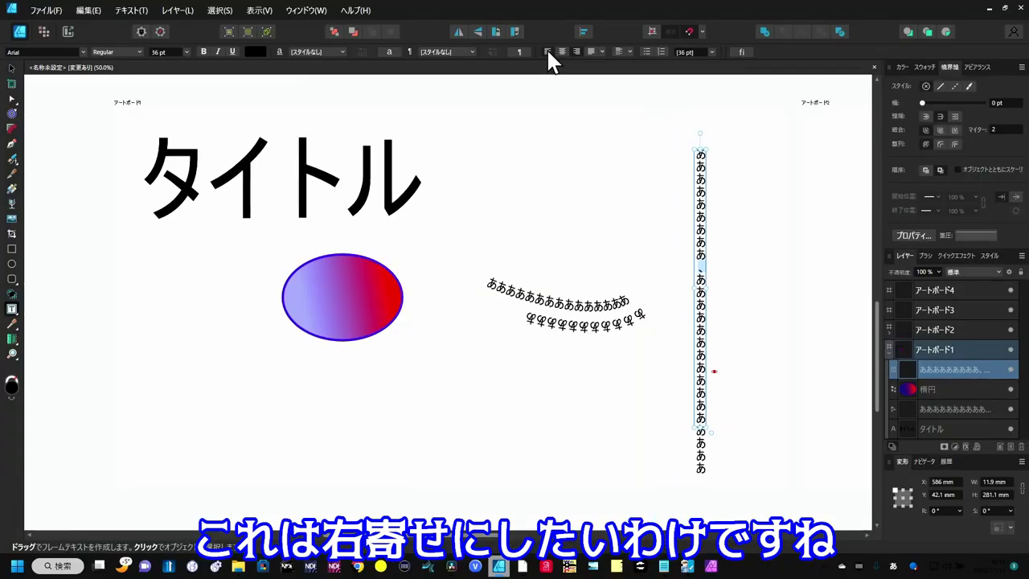
pyautogui.click(548, 50)
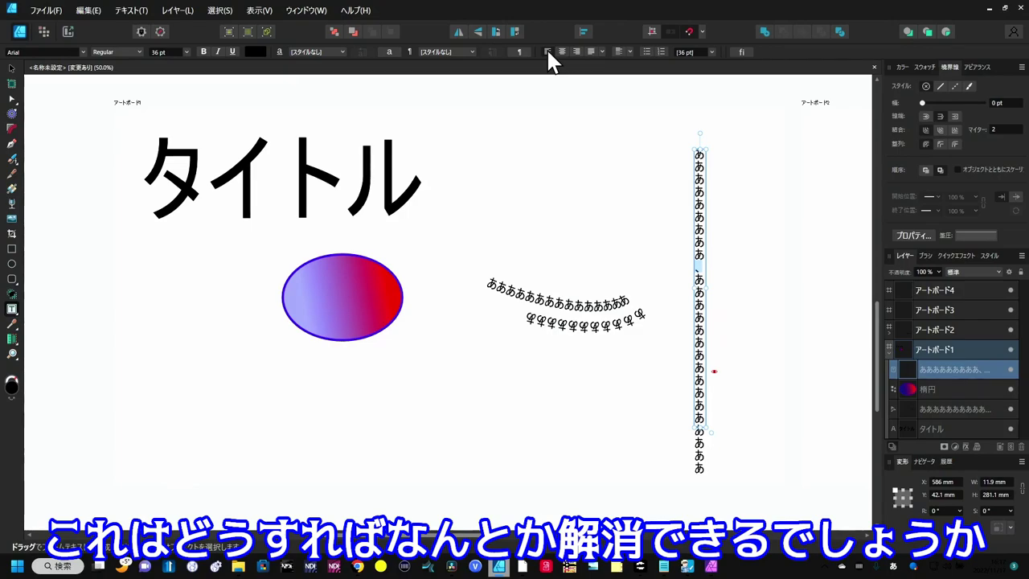
pyautogui.press('Escape')
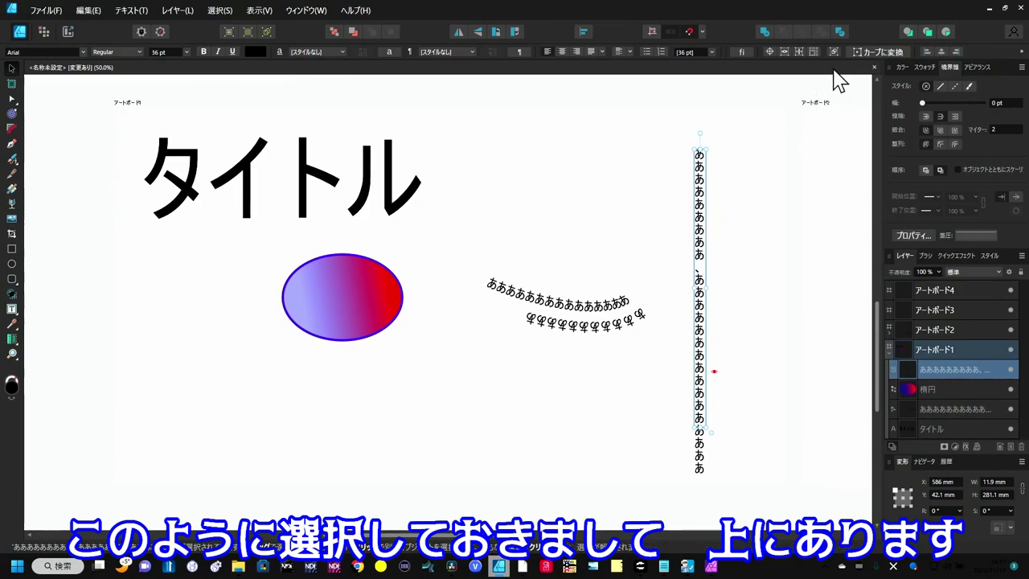
# - Convert the vertical あ text to curves and select the individual あ shapes down the column
pyautogui.click(885, 52)
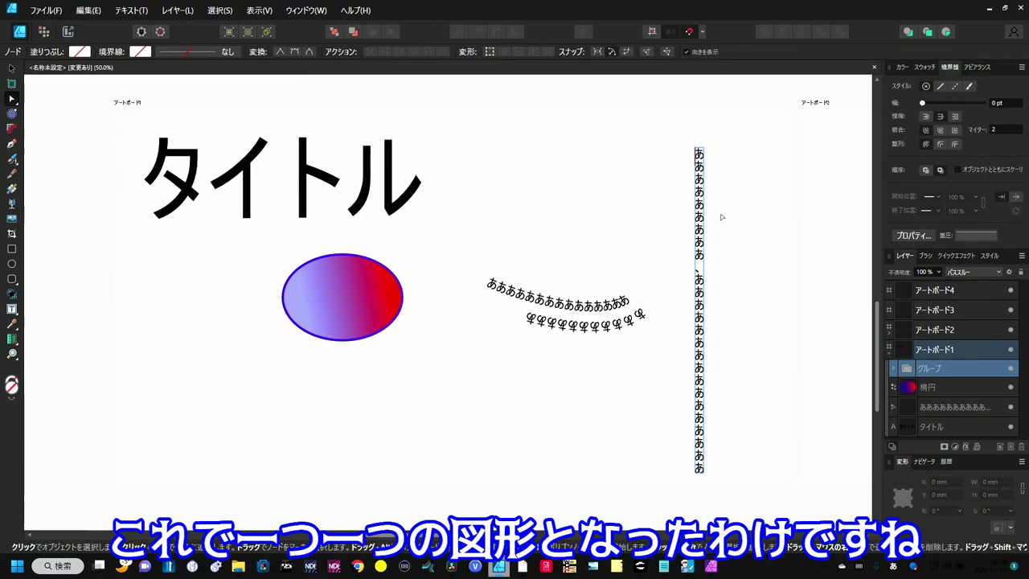
pyautogui.click(698, 206)
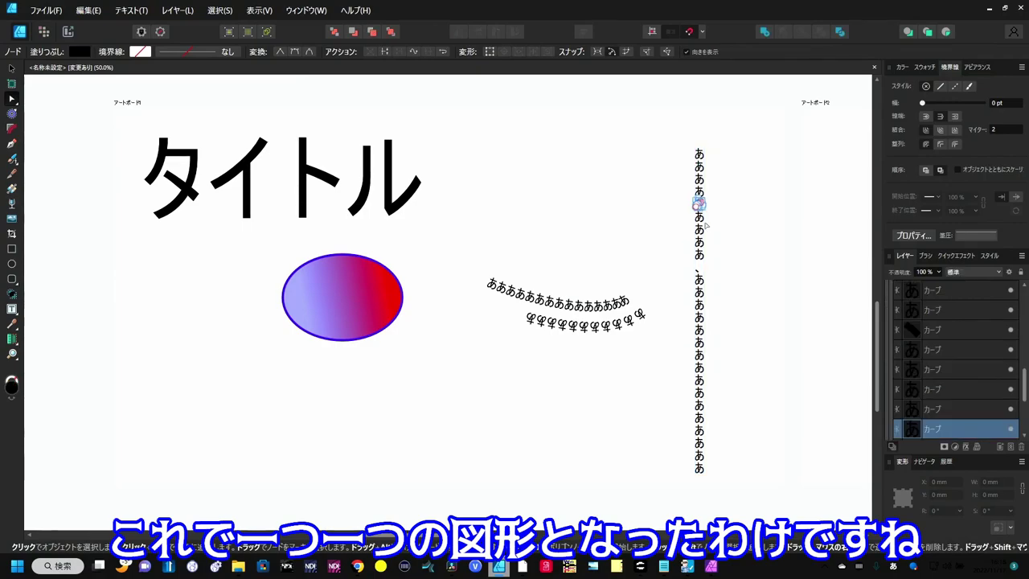
pyautogui.click(12, 68)
pyautogui.click(699, 255)
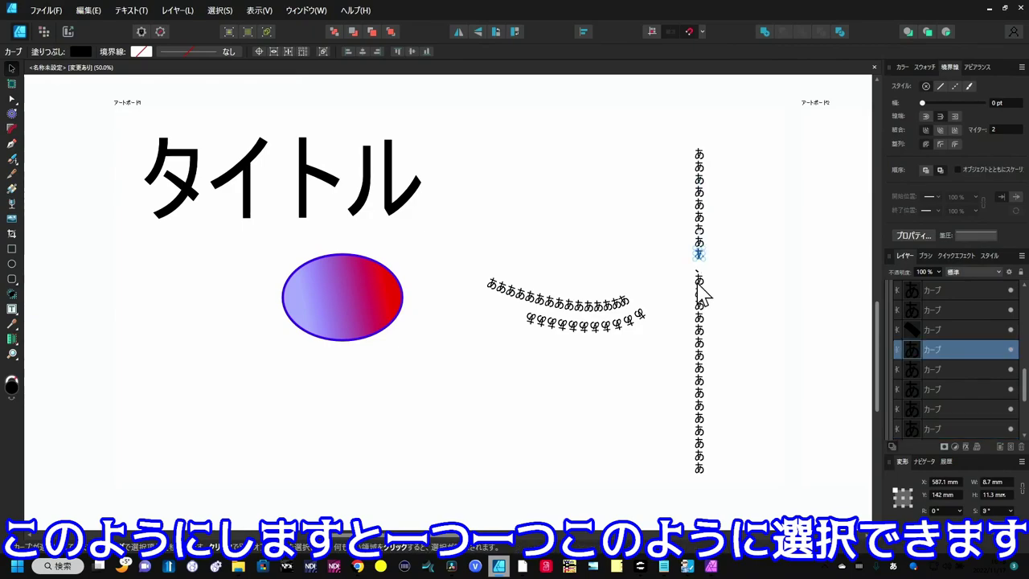
pyautogui.click(699, 279)
pyautogui.click(699, 291)
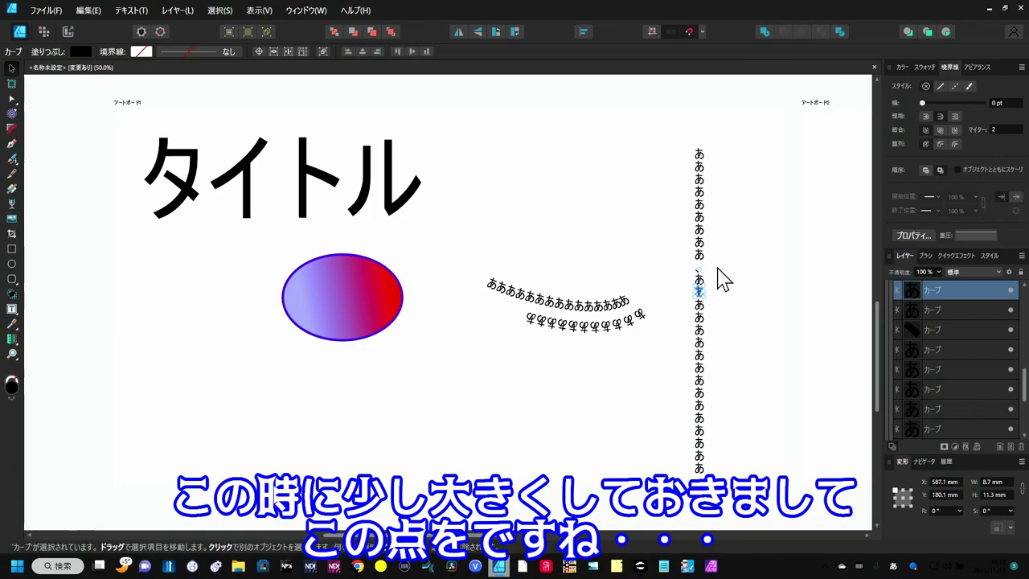
# - Move the 、 curve up so it sits to the right of the preceding あ
pyautogui.hotkey('ctrl', '+')
pyautogui.hotkey('ctrl', '+')
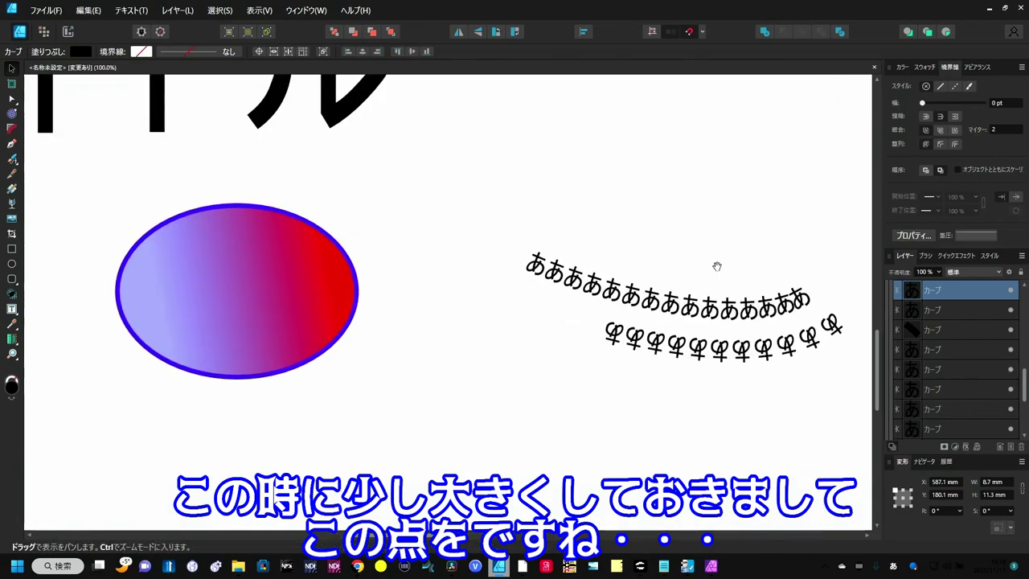
pyautogui.moveTo(667, 269)
pyautogui.mouseDown()
pyautogui.moveTo(271, 377)
pyautogui.moveTo(264, 354)
pyautogui.mouseUp()
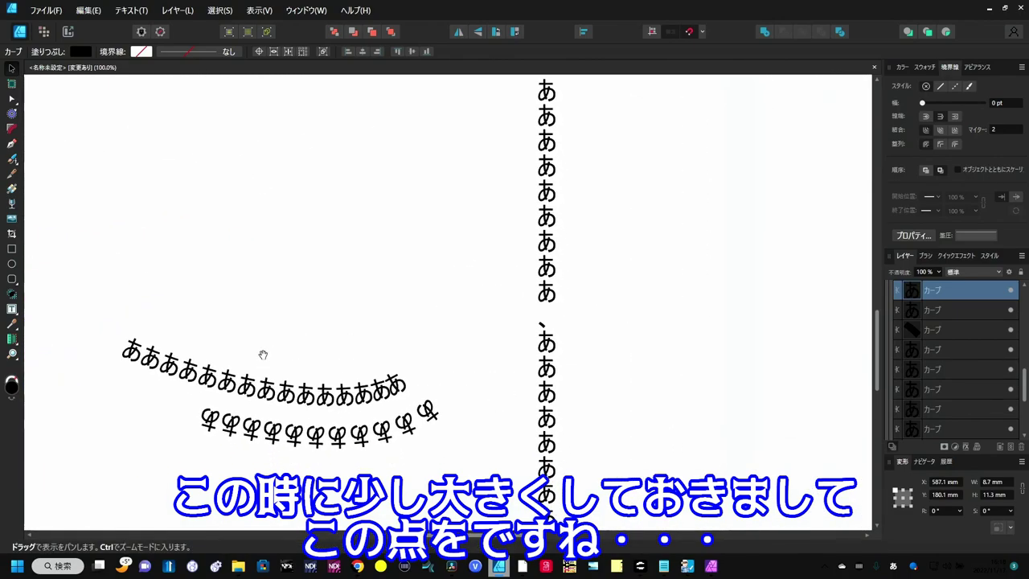
pyautogui.click(541, 325)
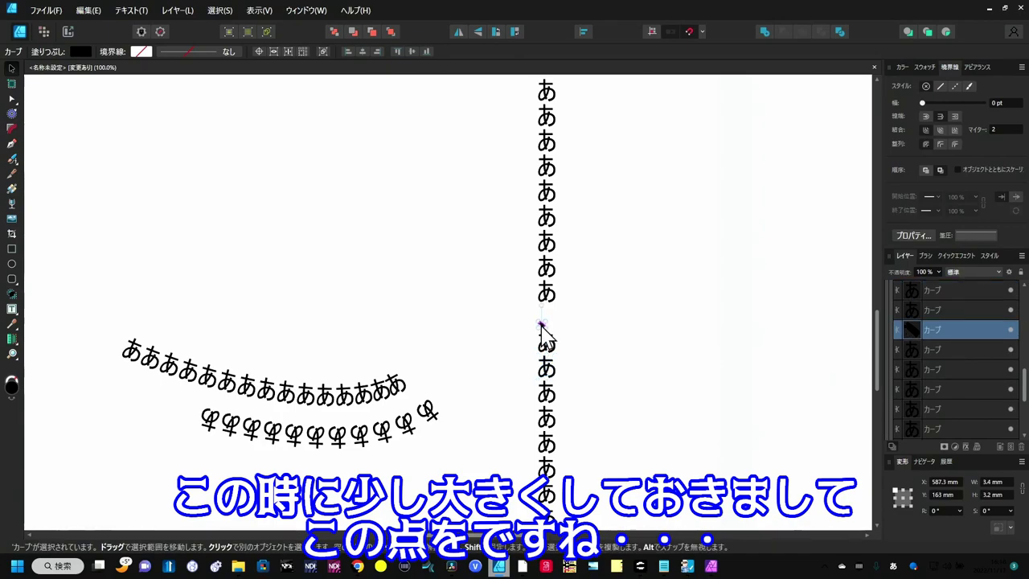
pyautogui.moveTo(541, 325); pyautogui.dragTo(553, 311)
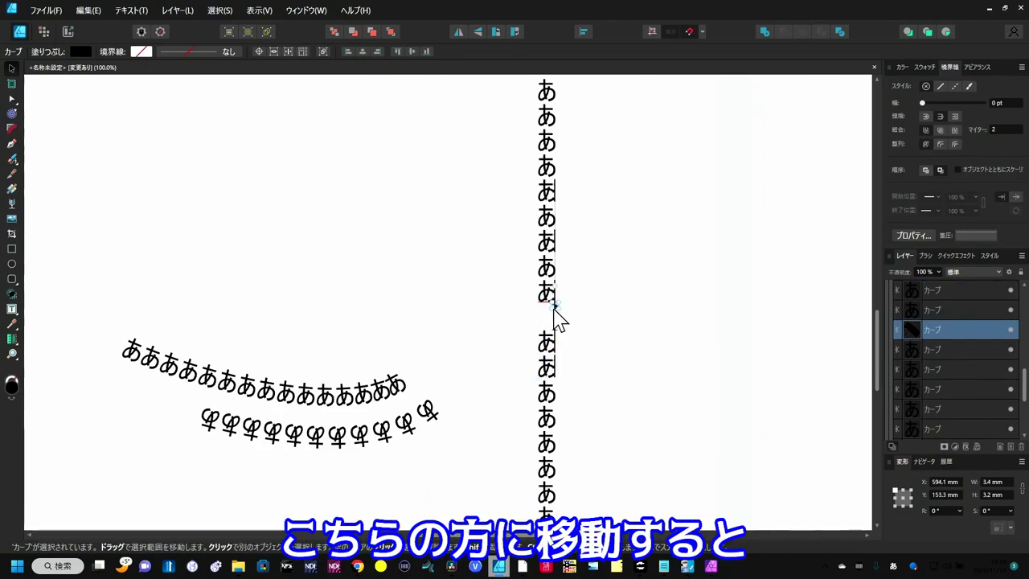
pyautogui.click(586, 329)
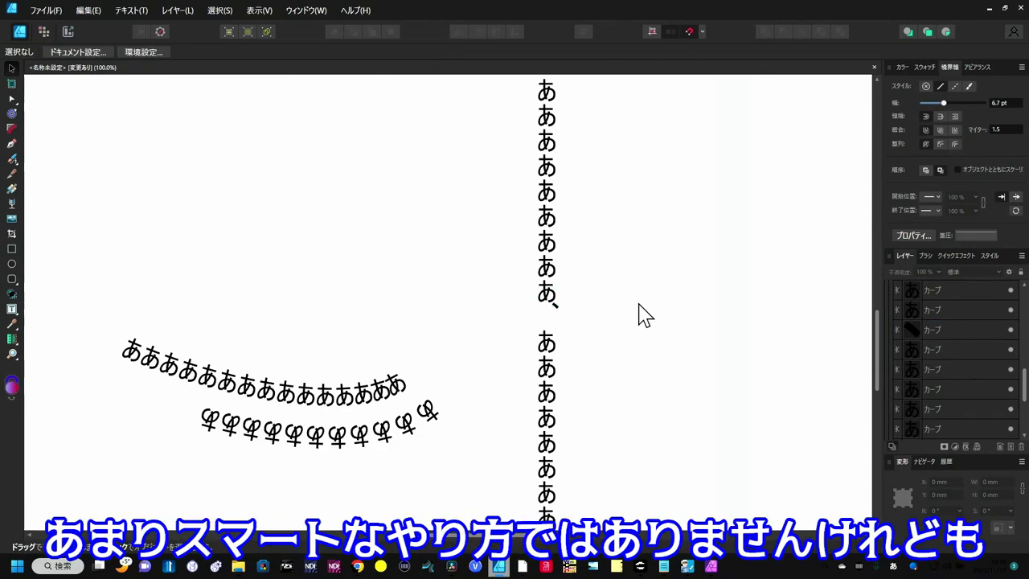